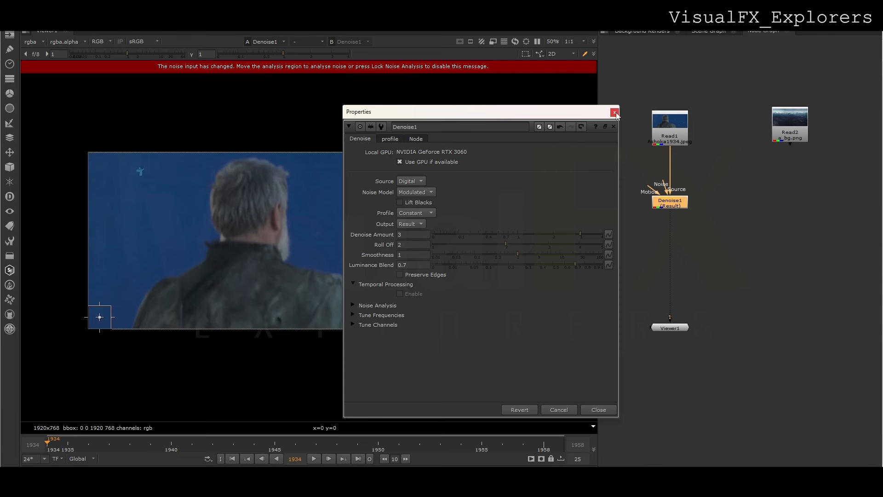
- Place the Denoise analysis region on the plain blue screen beside the actor's head and close the node's properties
{"action": "left_click_drag", "start_coordinate": [100, 317], "coordinate": [155, 227]}
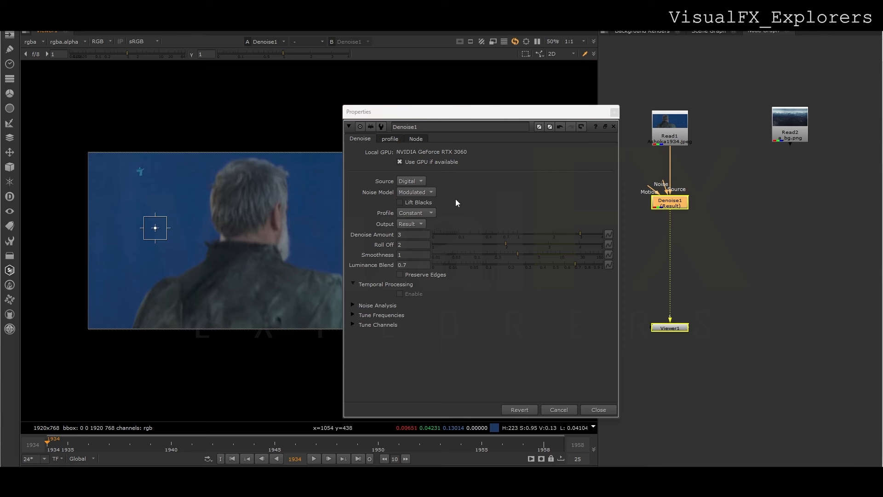
{"action": "left_click", "coordinate": [615, 113]}
- Add a Tracker node to the node graph and move its properties window clear of the footage
{"action": "left_click", "coordinate": [717, 235]}
{"action": "key", "text": "Tab"}
{"action": "type", "text": "tra"}
{"action": "left_click", "coordinate": [651, 259]}
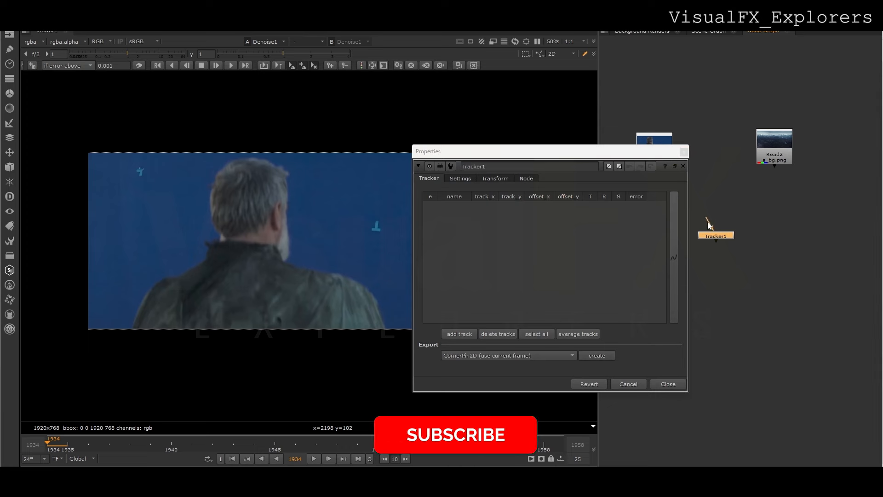
{"action": "left_click_drag", "start_coordinate": [535, 154], "coordinate": [678, 147]}
- Add a track on the inverted-T marker beside the actor, enable translate, rotate and scale, and track forward through the shot
{"action": "left_click", "coordinate": [603, 328]}
{"action": "mouse_move", "coordinate": [308, 229]}
{"action": "left_mouse_down"}
{"action": "mouse_move", "coordinate": [377, 227]}
{"action": "mouse_move", "coordinate": [421, 271]}
{"action": "left_mouse_up"}
{"action": "scroll", "coordinate": [377, 227], "scroll_direction": "up", "scroll_amount": 5}
{"action": "left_click_drag", "start_coordinate": [396, 245], "coordinate": [376, 226]}
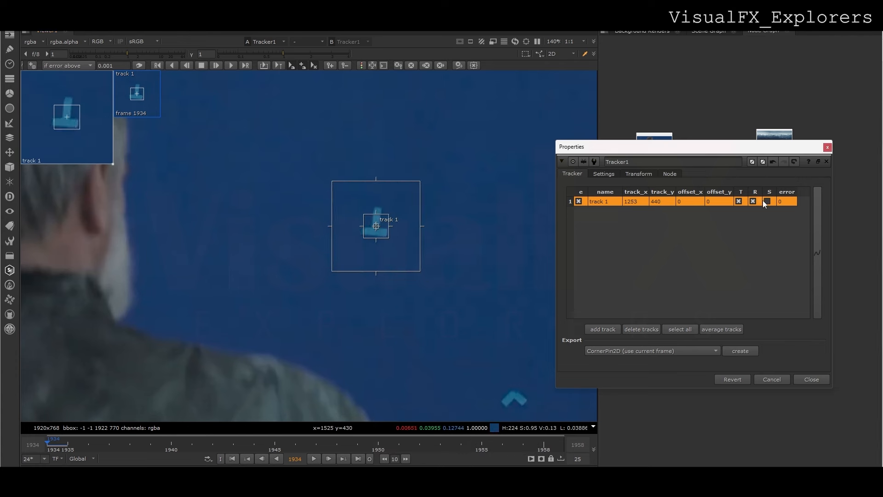
{"action": "left_click", "coordinate": [229, 65]}
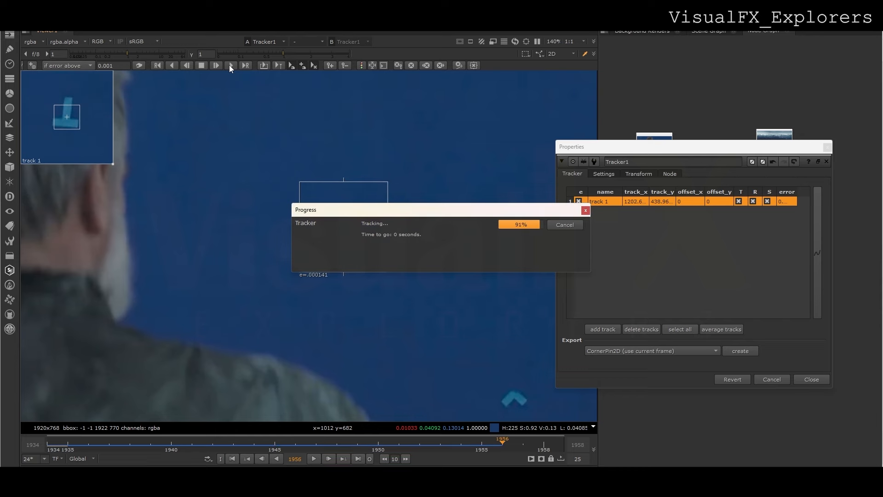
- Set the Tracker's transform to match-move and close its properties
{"action": "left_click", "coordinate": [642, 176]}
{"action": "left_click", "coordinate": [637, 187]}
{"action": "left_click", "coordinate": [628, 206]}
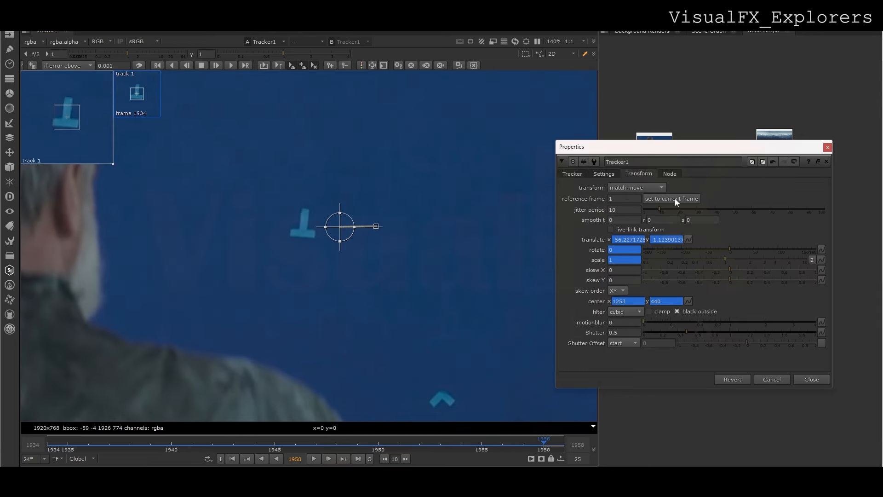
{"action": "left_click", "coordinate": [828, 147]}
- Disconnect the Tracker node from the footage and view the Denoise output
{"action": "left_click", "coordinate": [715, 236]}
{"action": "key", "text": "ctrl+d"}
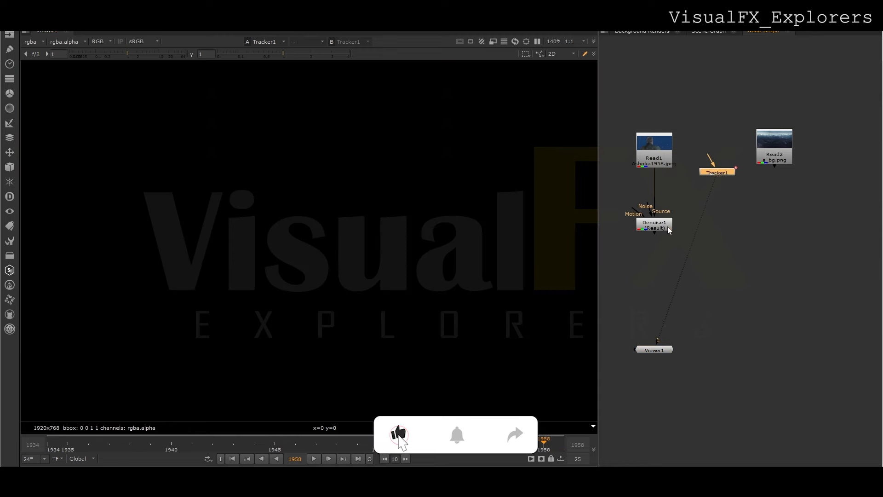
{"action": "left_click", "coordinate": [667, 226]}
{"action": "key", "text": "1"}
- Add a Reformat node under the a_bg.png Read node
{"action": "key", "text": "Tab"}
{"action": "type", "text": "ref"}
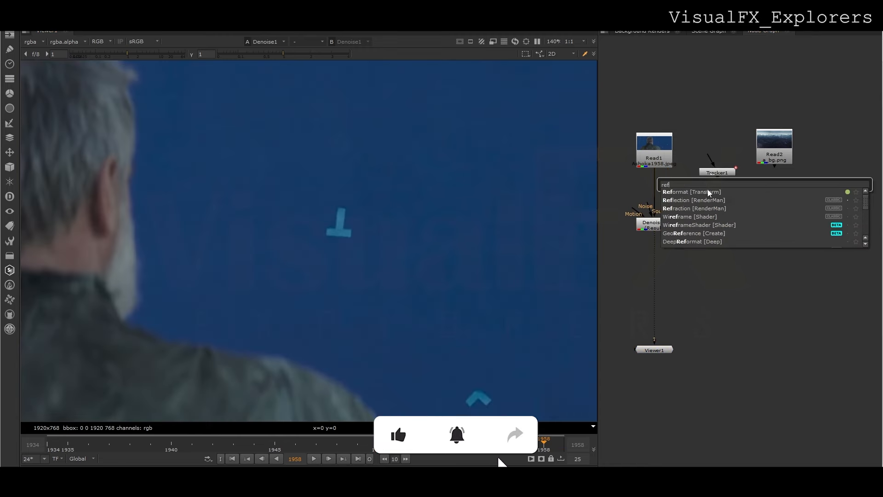
{"action": "left_click", "coordinate": [707, 192]}
{"action": "left_click", "coordinate": [727, 153]}
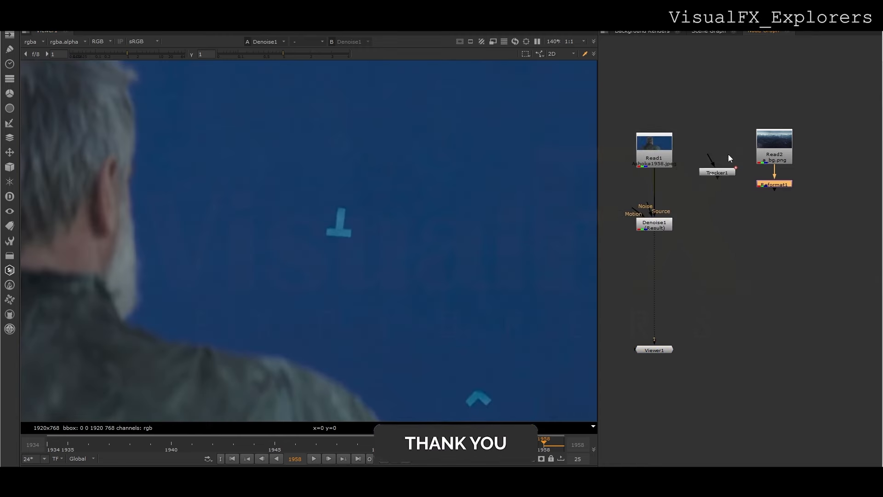
- Place the unconnected Tracker node below the Reformat node and fit the whole plate in the viewer
{"action": "left_click_drag", "start_coordinate": [717, 172], "coordinate": [821, 273]}
{"action": "left_click", "coordinate": [495, 211]}
{"action": "key", "text": "f"}
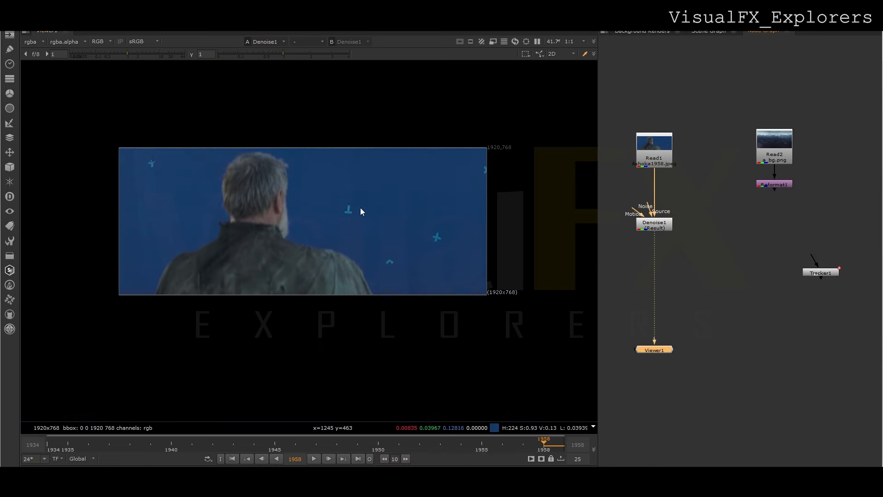
{"action": "left_click_drag", "start_coordinate": [821, 273], "coordinate": [784, 238]}
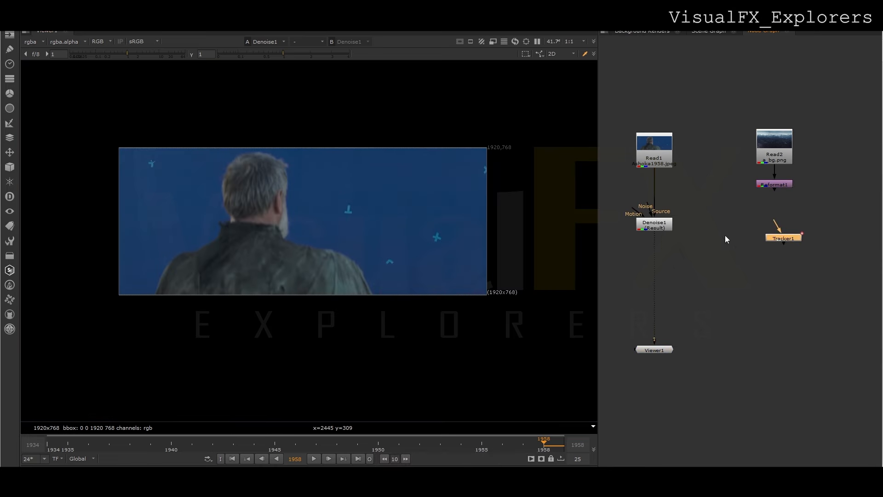
- Insert an IBKColour node after Denoise and set its size to 0.5
{"action": "left_click", "coordinate": [646, 266]}
{"action": "key", "text": "Tab"}
{"action": "type", "text": "ibk"}
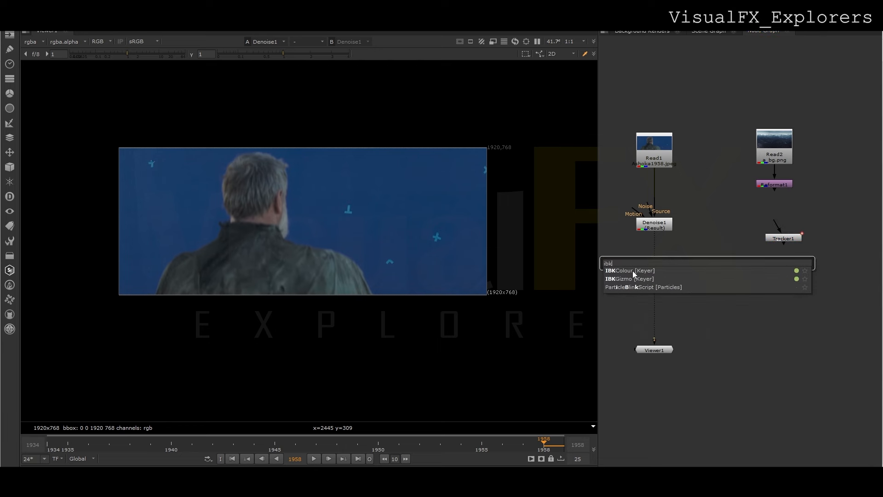
{"action": "left_click", "coordinate": [633, 271]}
{"action": "left_click", "coordinate": [392, 258]}
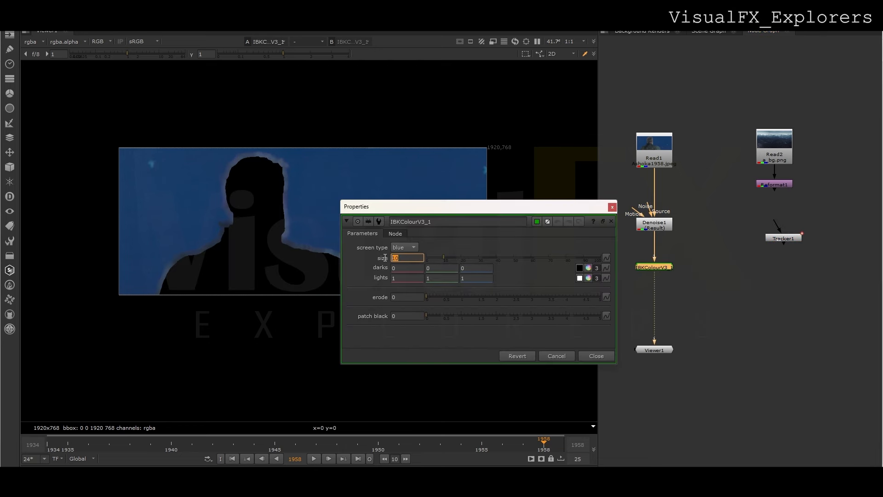
{"action": "key", "text": "Return"}
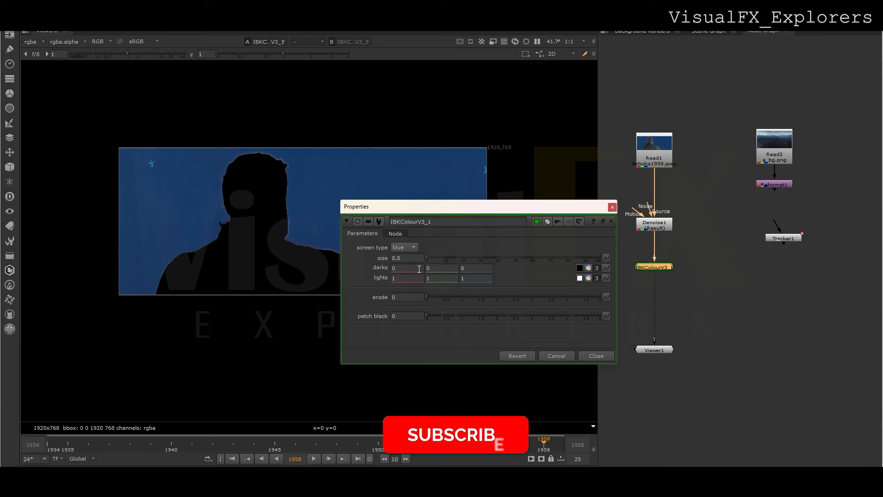
- Set the IBKColour node's blue darks value to -0.055 and blue lights value to 0.98
{"action": "left_click_drag", "start_coordinate": [453, 207], "coordinate": [555, 195]}
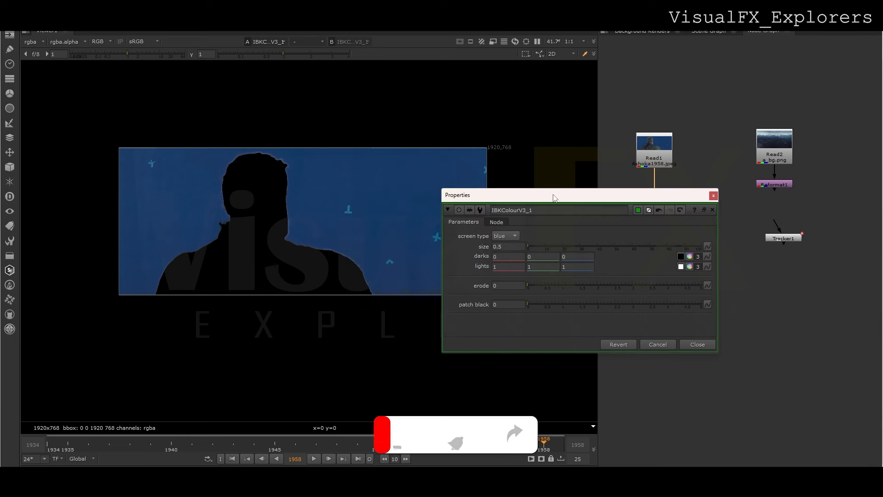
{"action": "left_click", "coordinate": [690, 258]}
{"action": "left_click_drag", "start_coordinate": [733, 266], "coordinate": [738, 275]}
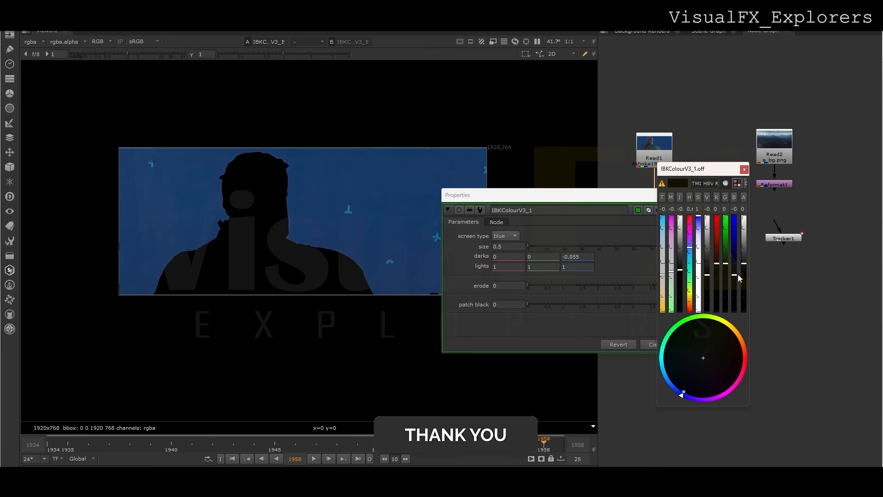
{"action": "left_click", "coordinate": [690, 268]}
{"action": "left_click_drag", "start_coordinate": [733, 244], "coordinate": [736, 248]}
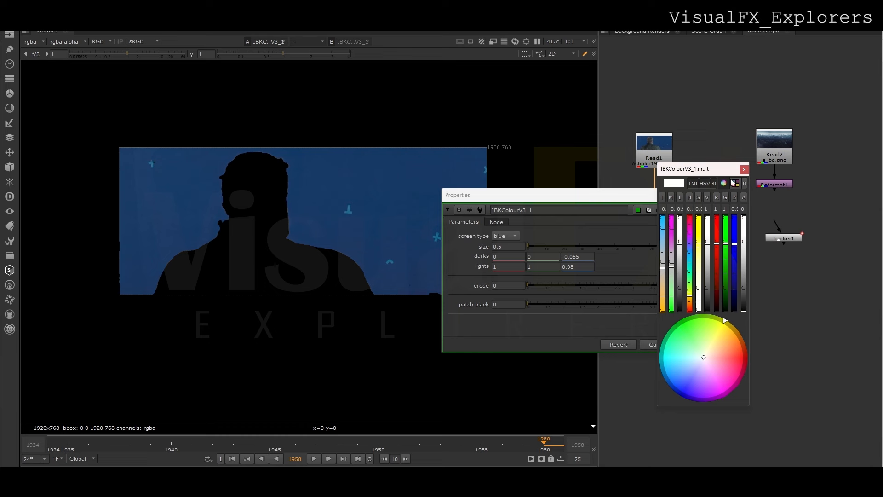
{"action": "left_click", "coordinate": [743, 171]}
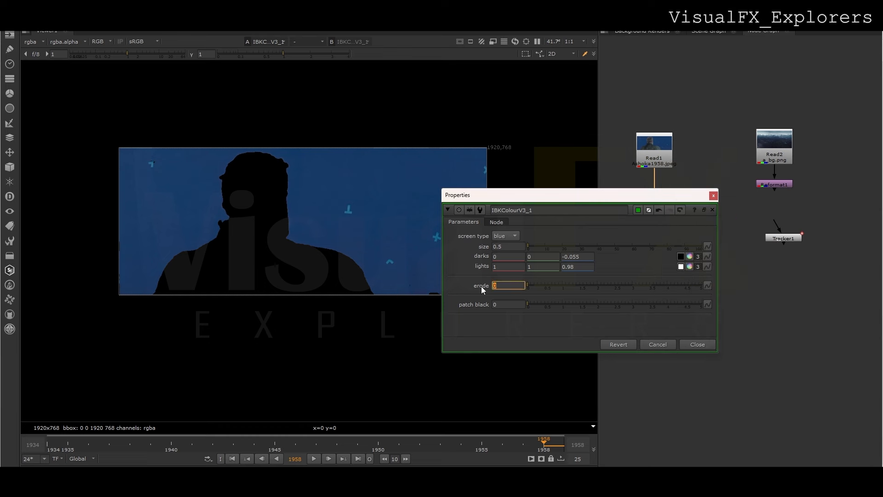
- Set the first IBKColour node's erode to 3 and close its properties
{"action": "type", "text": "3"}
{"action": "key", "text": "Return"}
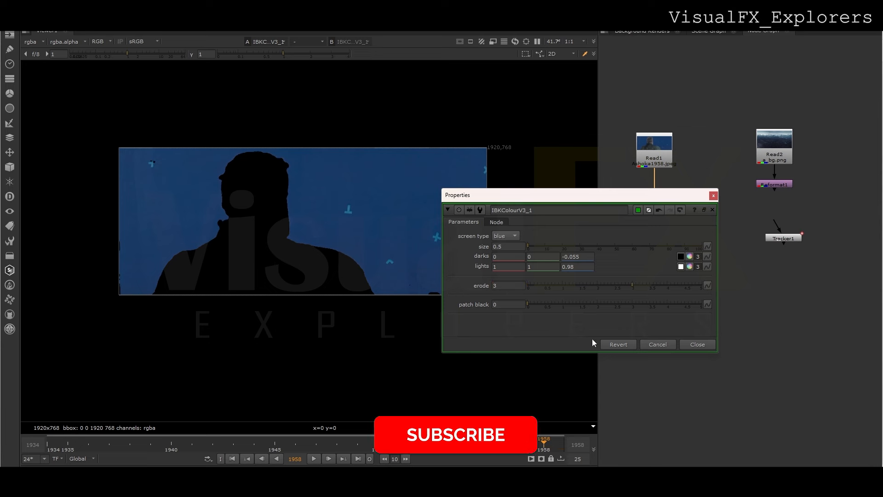
{"action": "left_click", "coordinate": [699, 345]}
- Paste a second IBKColour node below the first and set its erode to 0 and patch black to 2
{"action": "key", "text": "ctrl+v"}
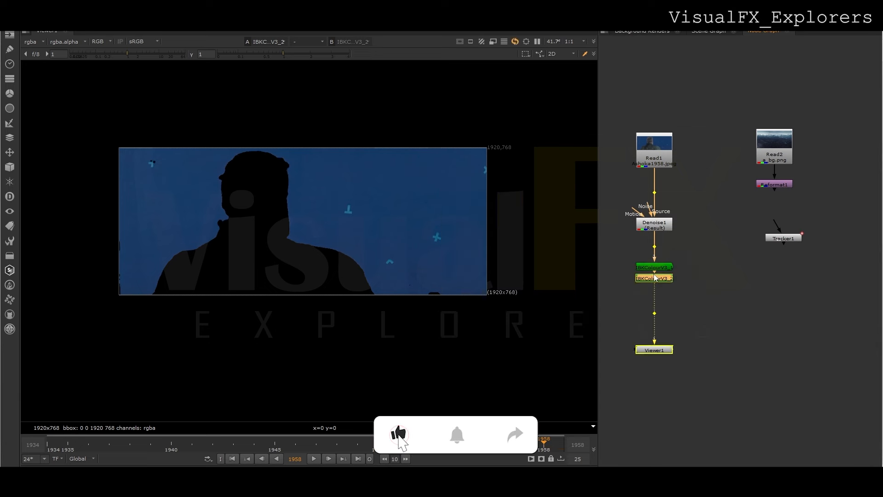
{"action": "double_click", "coordinate": [653, 287]}
{"action": "left_click", "coordinate": [407, 282]}
{"action": "left_click", "coordinate": [417, 320]}
{"action": "type", "text": "0"}
{"action": "key", "text": "Tab"}
{"action": "type", "text": "2"}
{"action": "key", "text": "Return"}
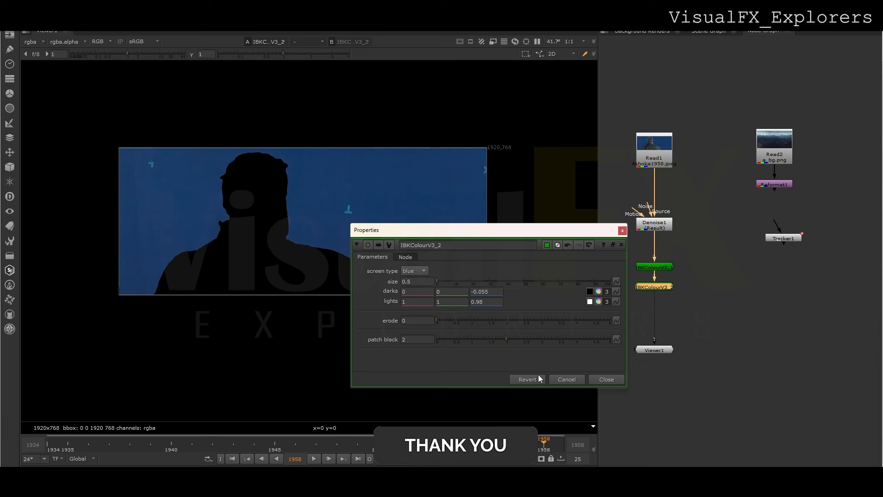
{"action": "left_click", "coordinate": [606, 379]}
- Paste a third IBKColour node below the second and set its patch black to 4
{"action": "key", "text": "ctrl+v"}
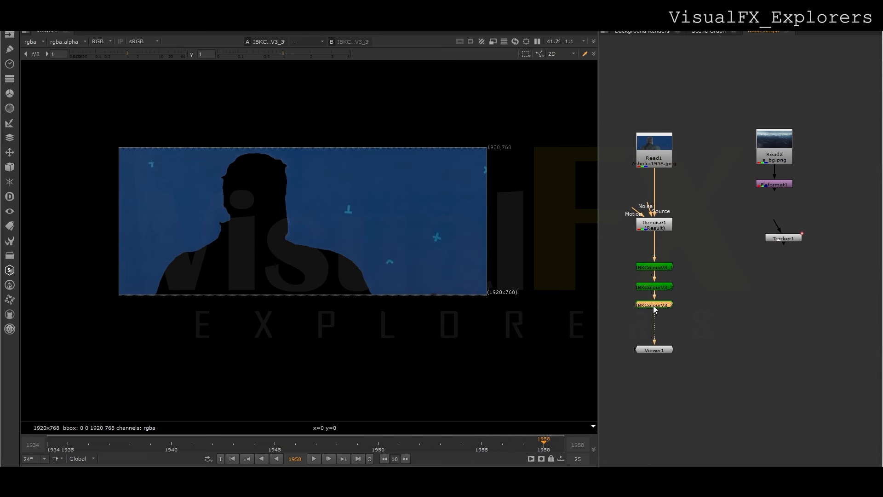
{"action": "double_click", "coordinate": [653, 305]}
{"action": "type", "text": "4"}
{"action": "key", "text": "Return"}
{"action": "left_click", "coordinate": [606, 396]}
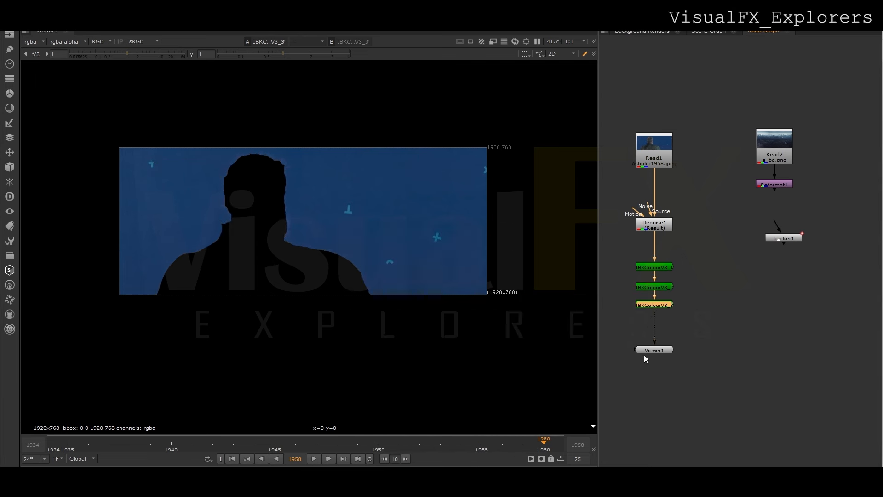
- Paste a fourth IBKColour node into the chain and set its patch black to 8
{"action": "middle_click_drag", "start_coordinate": [635, 368], "coordinate": [640, 262]}
{"action": "left_click_drag", "start_coordinate": [656, 246], "coordinate": [661, 324]}
{"action": "key", "text": "ctrl+v"}
{"action": "left_click_drag", "start_coordinate": [662, 211], "coordinate": [662, 219]}
{"action": "double_click", "coordinate": [662, 219]}
{"action": "left_click_drag", "start_coordinate": [413, 271], "coordinate": [394, 272]}
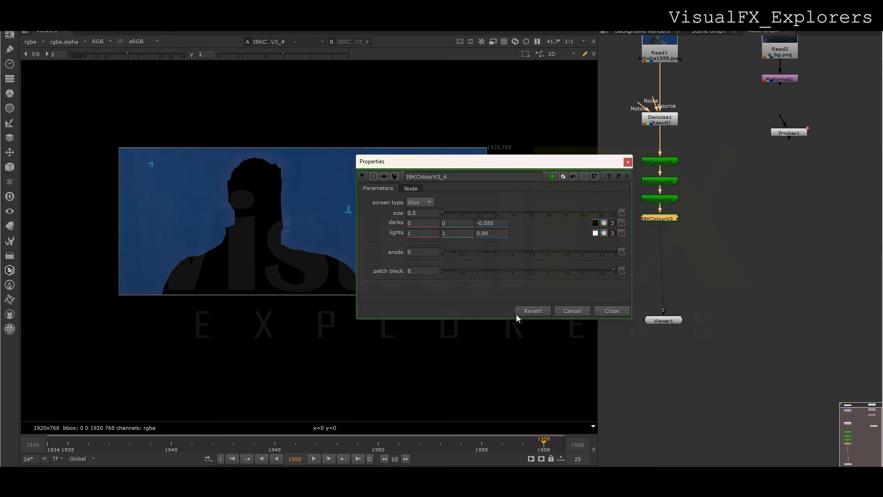
{"action": "left_click", "coordinate": [612, 310]}
- Paste a fifth IBKColour node below the fourth and set its patch black to 16
{"action": "key", "text": "ctrl+v"}
{"action": "left_click_drag", "start_coordinate": [661, 229], "coordinate": [661, 238]}
{"action": "double_click", "coordinate": [661, 238]}
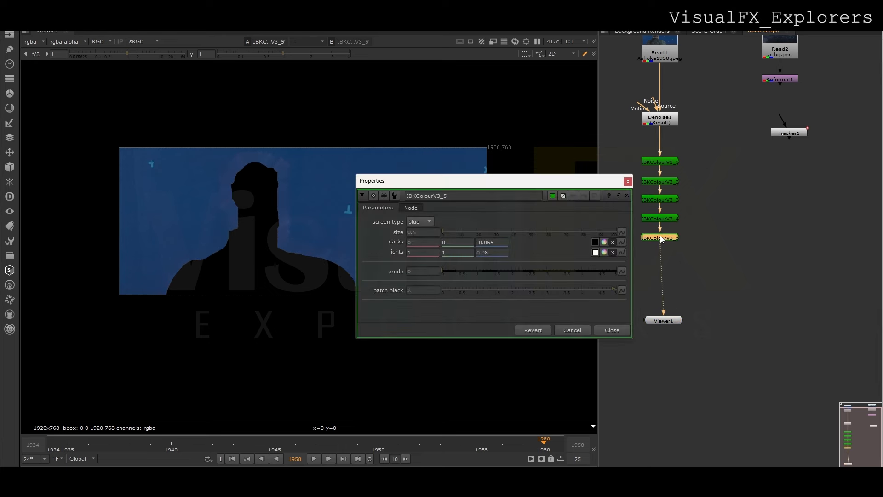
{"action": "left_click", "coordinate": [612, 330]}
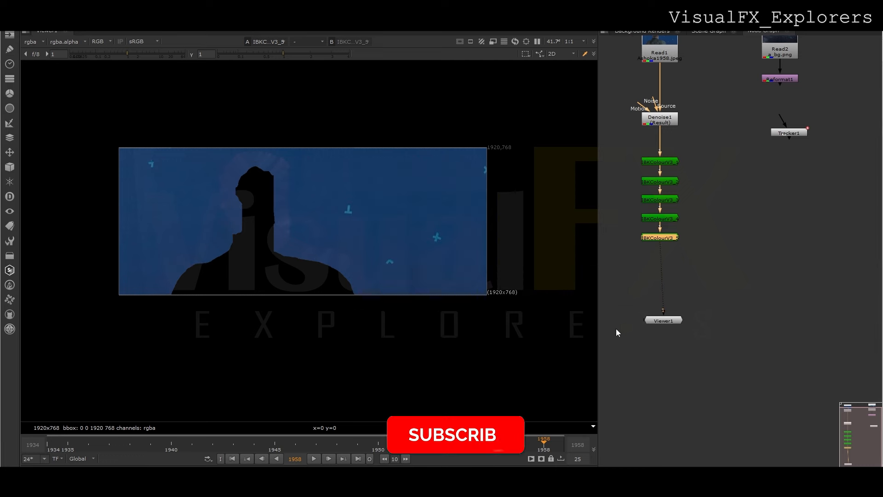
- Paste a sixth IBKColour node below the fifth and set its patch black to 32
{"action": "key", "text": "ctrl+v"}
{"action": "double_click", "coordinate": [661, 257]}
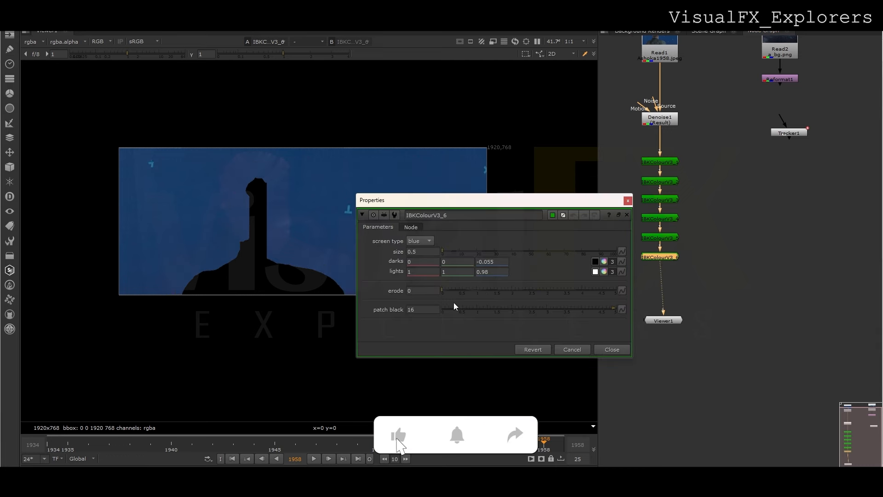
{"action": "key", "text": "Return"}
{"action": "left_click", "coordinate": [612, 349]}
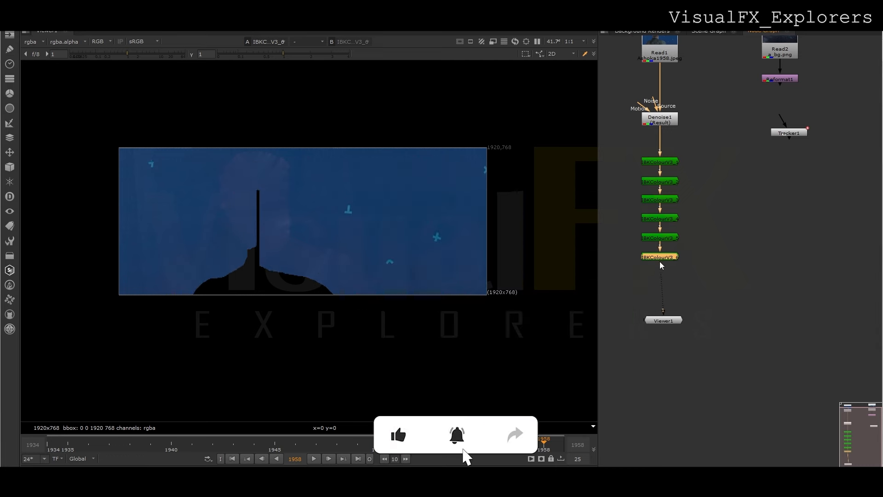
- Paste a seventh IBKColour node, raise its patch black to fill the remaining black area, and move the Viewer node lower
{"action": "key", "text": "ctrl+v"}
{"action": "double_click", "coordinate": [659, 277]}
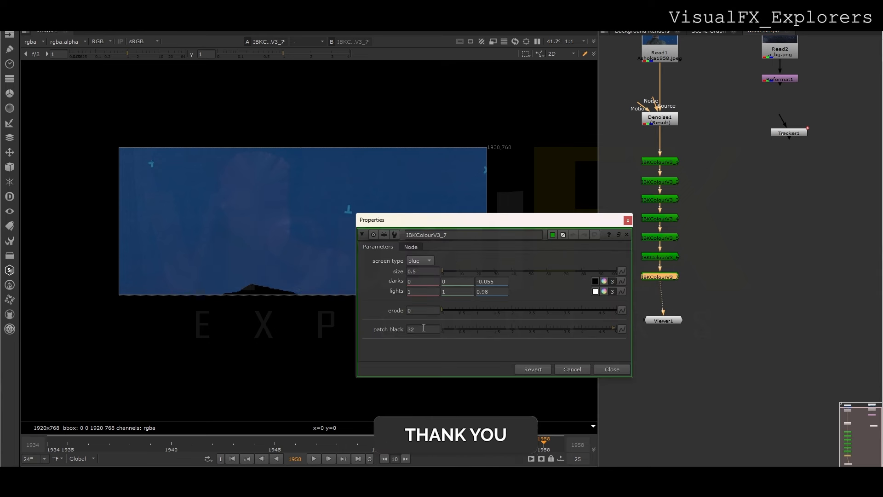
{"action": "key", "text": "Return"}
{"action": "left_click", "coordinate": [605, 370]}
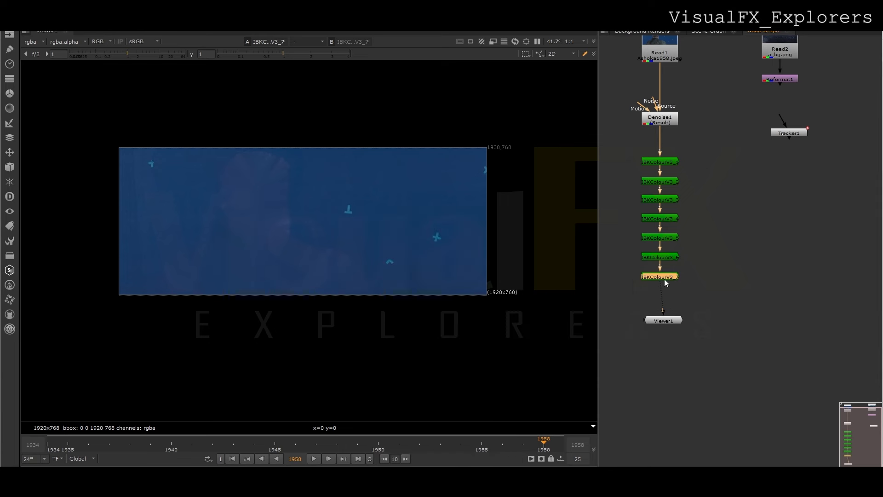
{"action": "left_click_drag", "start_coordinate": [664, 374], "coordinate": [660, 380]}
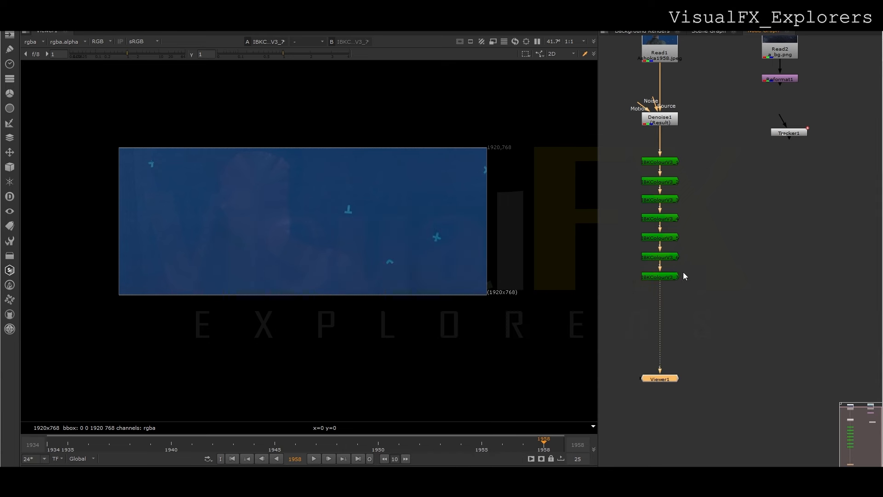
- Set the first IBKColour node's erode to 5 and close its properties
{"action": "double_click", "coordinate": [663, 163]}
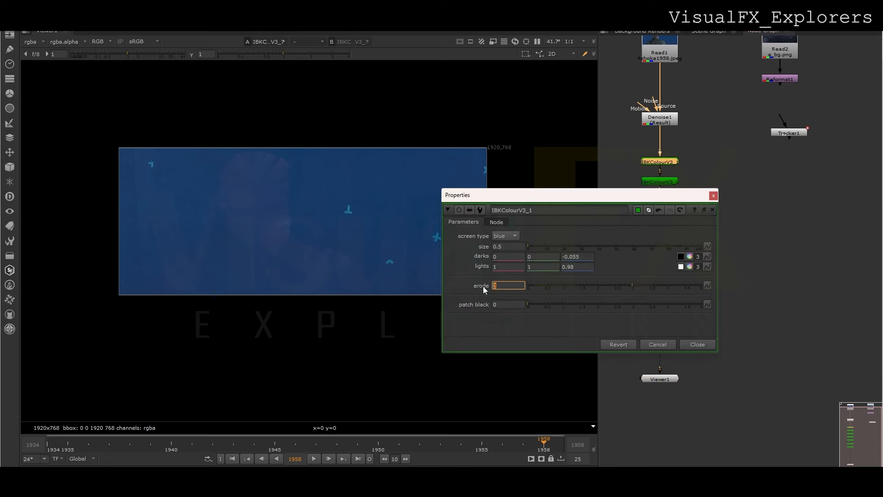
{"action": "type", "text": "5"}
{"action": "key", "text": "Return"}
{"action": "left_click", "coordinate": [696, 345]}
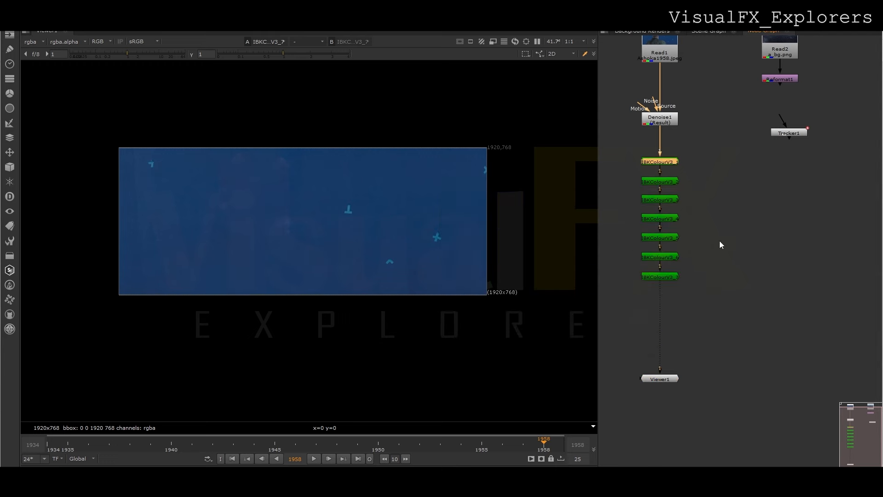
- Add an IBKGizmo node and place it beside the last IBKColour node
{"action": "left_click", "coordinate": [743, 229]}
{"action": "key", "text": "Tab"}
{"action": "type", "text": "ibk"}
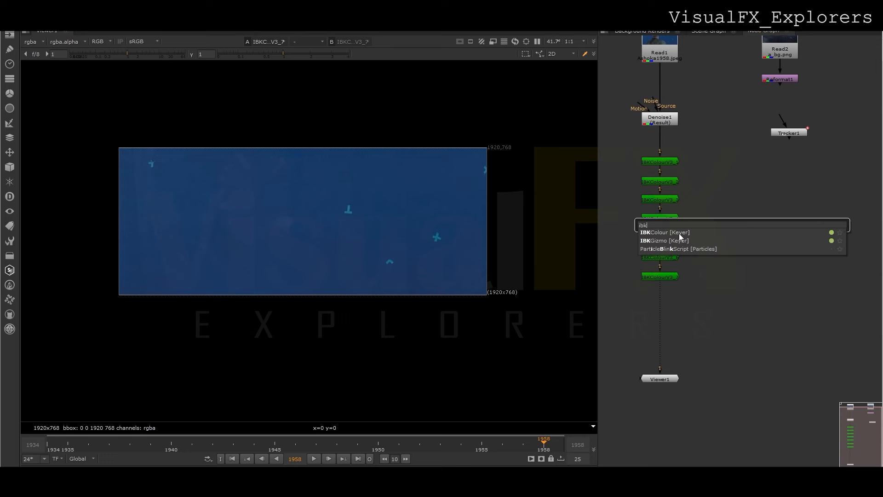
{"action": "left_click", "coordinate": [676, 242]}
{"action": "left_click_drag", "start_coordinate": [757, 233], "coordinate": [719, 153]}
{"action": "left_click", "coordinate": [710, 143]}
{"action": "left_click_drag", "start_coordinate": [741, 225], "coordinate": [754, 278]}
- Connect the IBKGizmo's c input to the last IBKColour and its fg input to Denoise, routed through a Dot above the gizmo
{"action": "left_click_drag", "start_coordinate": [677, 272], "coordinate": [677, 275]}
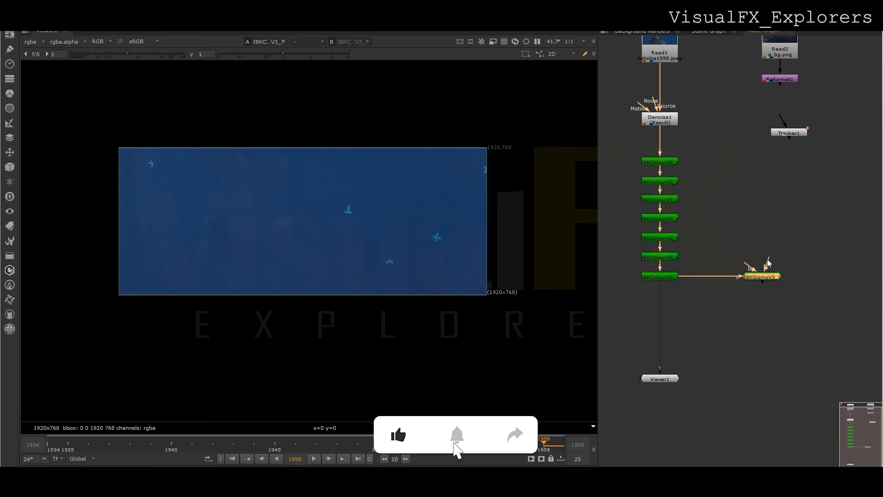
{"action": "left_click_drag", "start_coordinate": [767, 260], "coordinate": [667, 121]}
{"action": "left_click_drag", "start_coordinate": [711, 198], "coordinate": [760, 121], "text": "ctrl"}
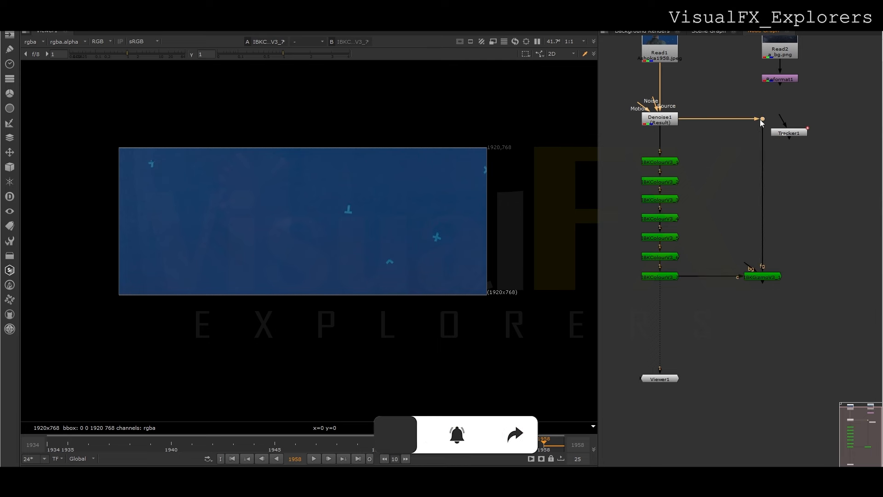
- View the IBKGizmo's result, check its alpha channel, and move the Tracker node farther from the keying nodes
{"action": "left_click", "coordinate": [762, 277]}
{"action": "key", "text": "1"}
{"action": "middle_click_drag", "start_coordinate": [762, 277], "coordinate": [732, 271]}
{"action": "left_click_drag", "start_coordinate": [776, 127], "coordinate": [852, 130]}
{"action": "scroll", "coordinate": [305, 250], "scroll_direction": "up", "scroll_amount": 1}
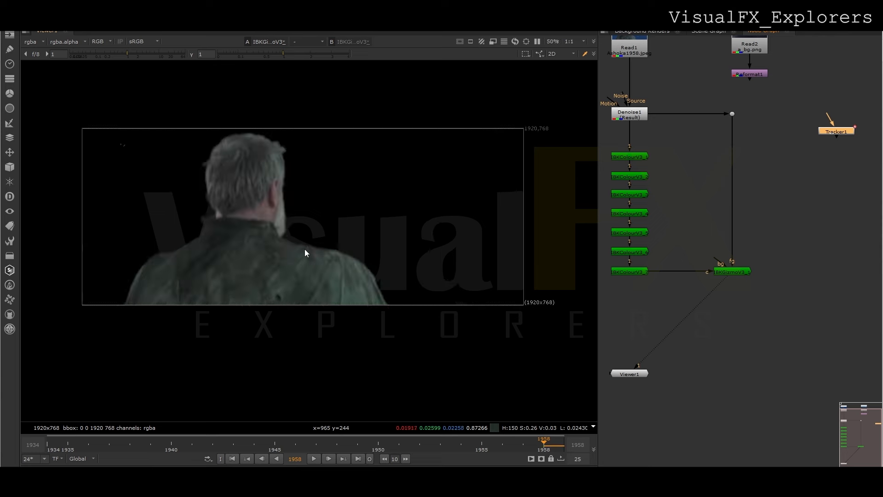
{"action": "middle_click_drag", "start_coordinate": [304, 249], "coordinate": [305, 260]}
{"action": "key", "text": "a"}
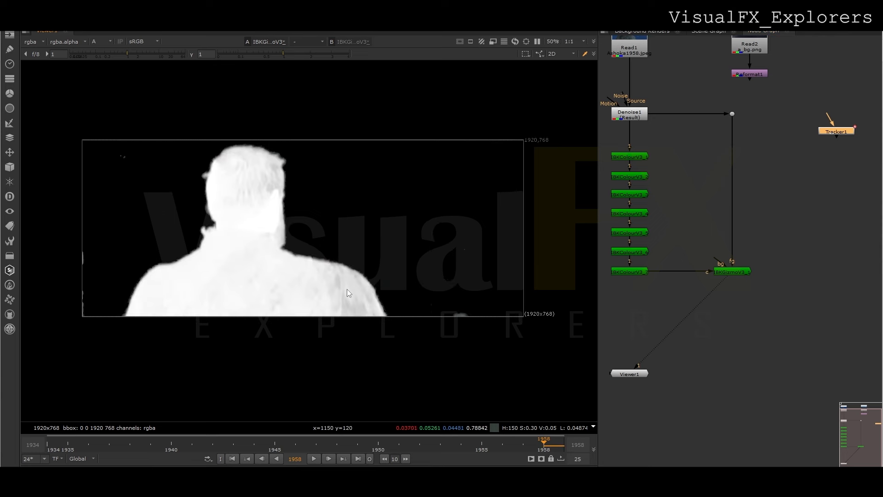
{"action": "key", "text": "a"}
{"action": "middle_click_drag", "start_coordinate": [768, 296], "coordinate": [746, 308]}
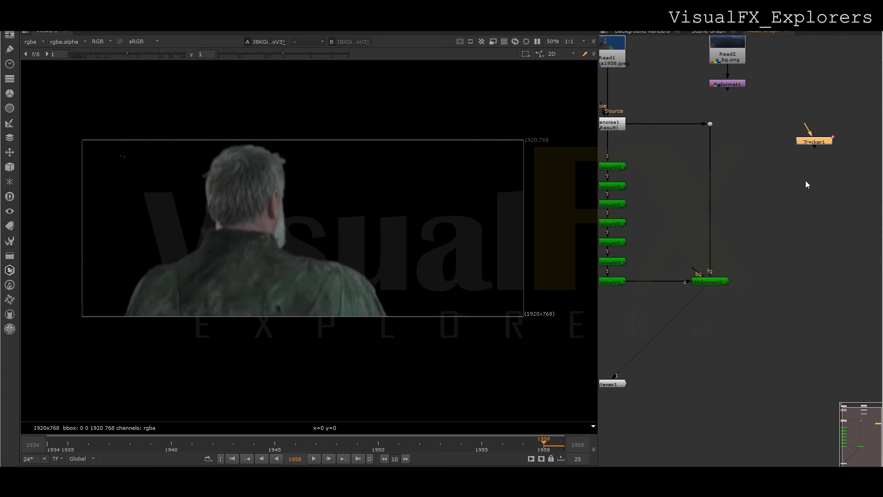
- Add a Keylight node beside the IBKGizmo and connect its Source input to the Denoise line, routed through two Dots
{"action": "key", "text": "f"}
{"action": "left_click", "coordinate": [760, 277]}
{"action": "key", "text": "Tab"}
{"action": "type", "text": "key"}
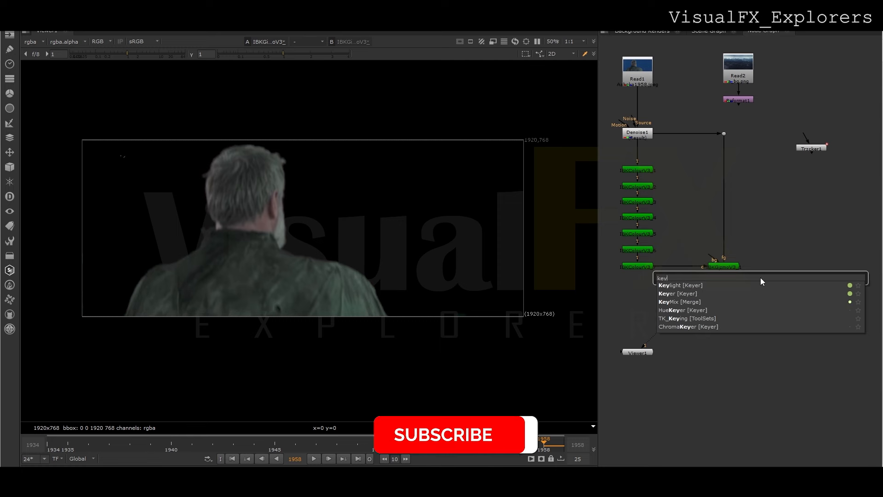
{"action": "left_click", "coordinate": [697, 286]}
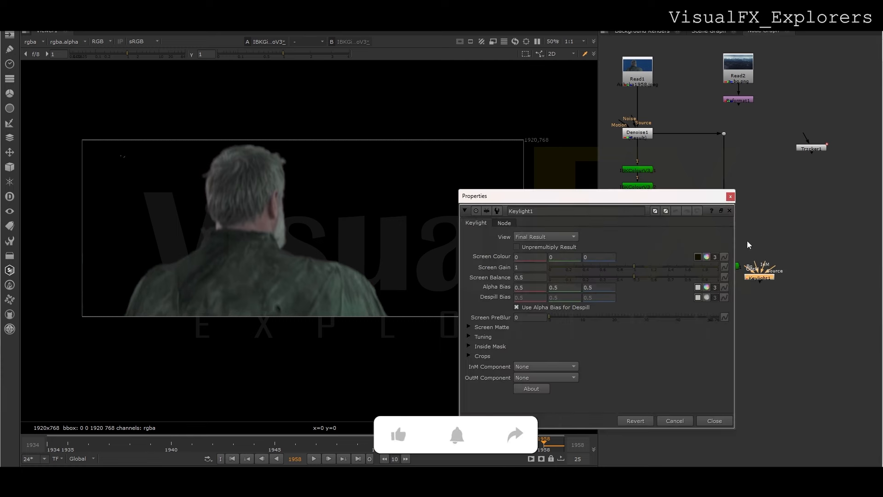
{"action": "left_click", "coordinate": [724, 224], "text": "ctrl"}
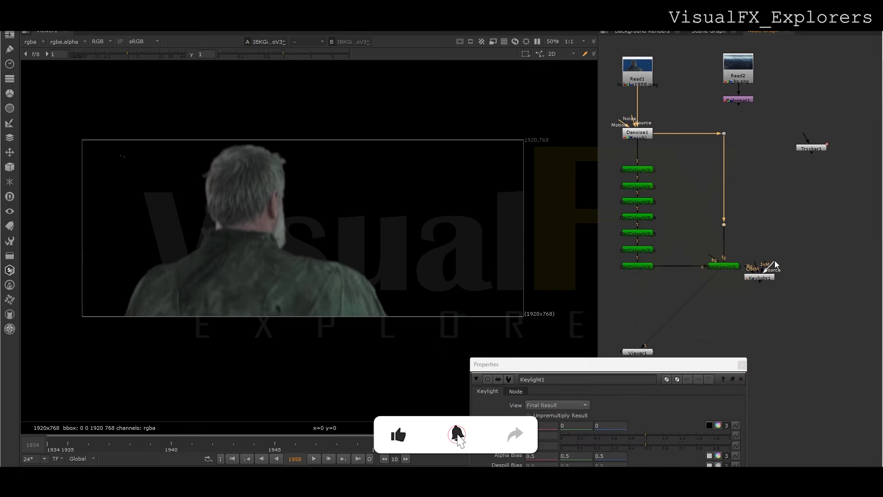
{"action": "left_click_drag", "start_coordinate": [763, 278], "coordinate": [773, 304]}
{"action": "left_click_drag", "start_coordinate": [747, 262], "coordinate": [769, 227], "text": "ctrl"}
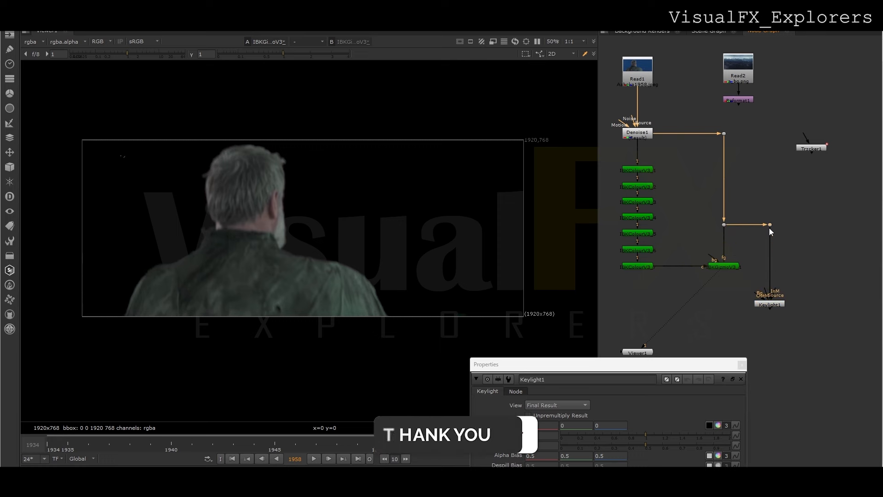
- View the Keylight node, sample its Screen Colour from the blue area beside the actor, and display the alpha
{"action": "left_click", "coordinate": [775, 305]}
{"action": "key", "text": "1"}
{"action": "left_click", "coordinate": [708, 425]}
{"action": "left_click", "coordinate": [321, 244], "text": "ctrl"}
{"action": "key", "text": "a"}
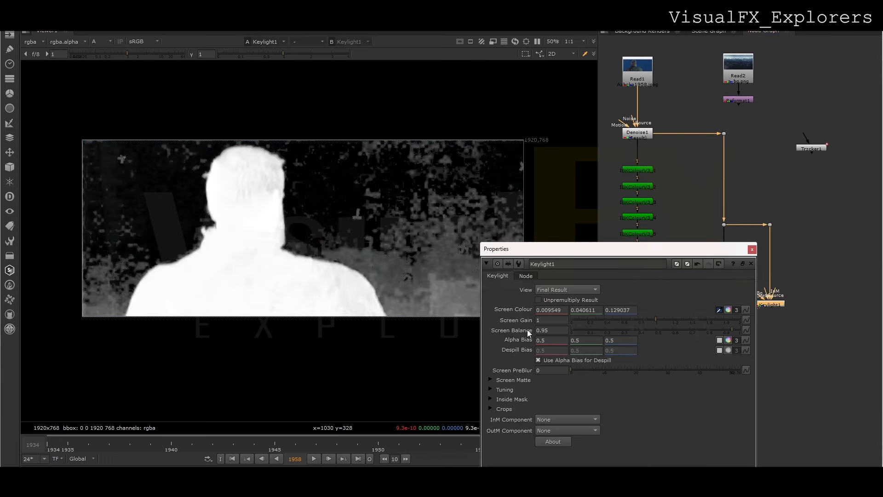
- Adjust Keylight's Screen Matte: Clip Black 0.33, Clip White 0.8, a slightly negative Screen Dilate and a raised Screen Softness
{"action": "left_click", "coordinate": [491, 380]}
{"action": "left_click_drag", "start_coordinate": [592, 390], "coordinate": [634, 391]}
{"action": "left_click_drag", "start_coordinate": [719, 401], "coordinate": [704, 400]}
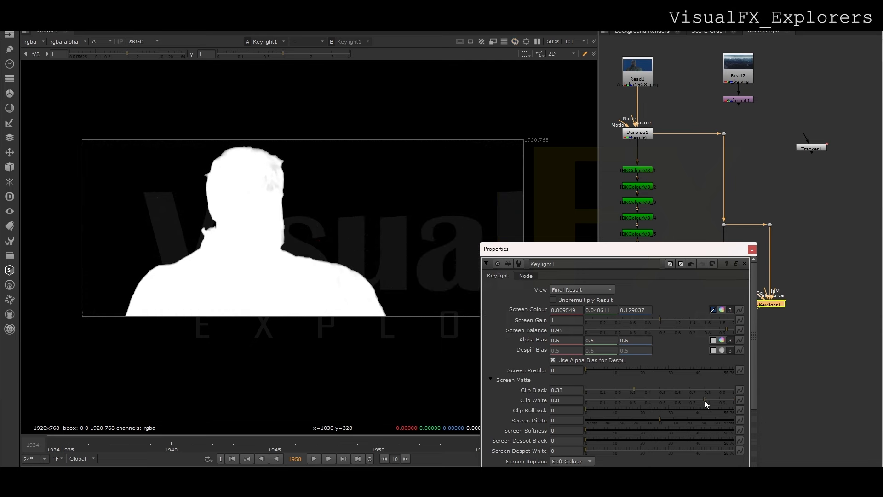
{"action": "left_click_drag", "start_coordinate": [658, 419], "coordinate": [650, 420]}
{"action": "left_click_drag", "start_coordinate": [587, 432], "coordinate": [647, 420]}
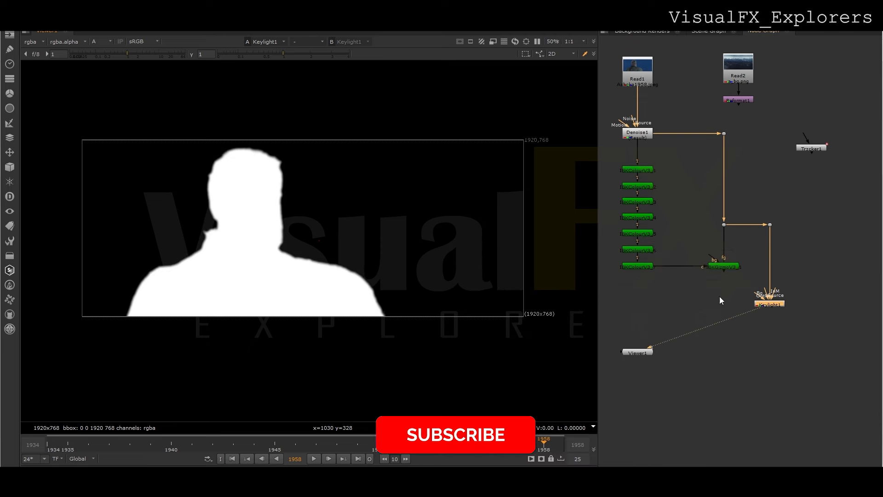
- Load the IBKGizmo into viewer input 1 and Keylight into viewer input 2 to compare the two keys
{"action": "left_click", "coordinate": [724, 266]}
{"action": "key", "text": "1"}
{"action": "left_click", "coordinate": [757, 306]}
{"action": "key", "text": "2"}
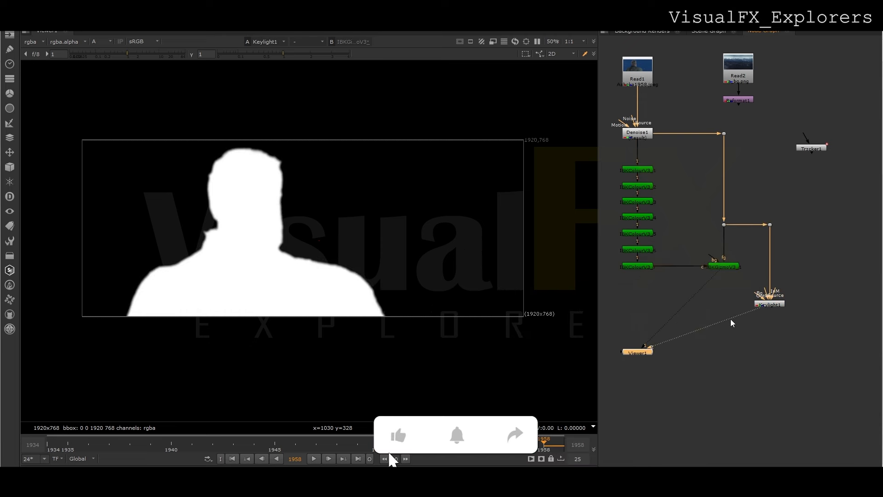
- Add a Merge below the IBKGizmo combining it with Keylight, view its result and close its properties
{"action": "key", "text": "m"}
{"action": "left_click_drag", "start_coordinate": [724, 275], "coordinate": [724, 268]}
{"action": "left_click_drag", "start_coordinate": [707, 306], "coordinate": [732, 306]}
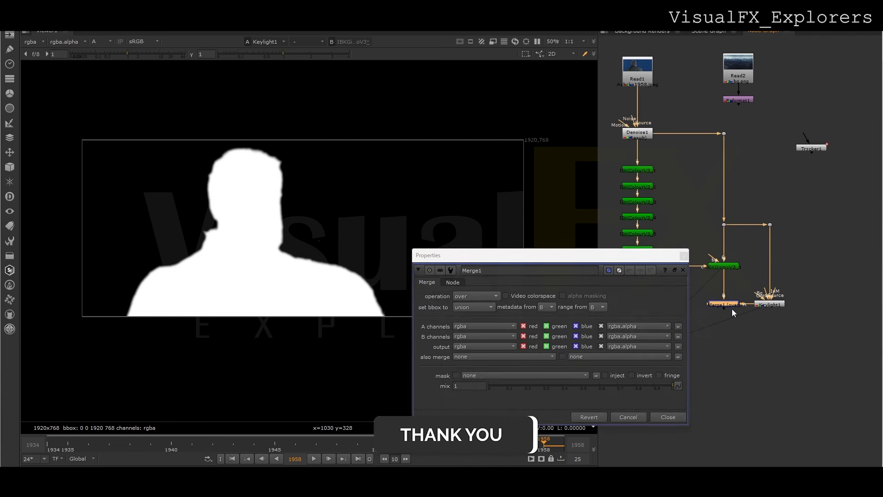
{"action": "key", "text": "1"}
{"action": "left_click", "coordinate": [684, 256]}
- Space out the node graph, moving Keylight with its Dot away from the Merge and the a_bg.png Read with its Reformat beyond the Tracker
{"action": "middle_click_drag", "start_coordinate": [765, 267], "coordinate": [733, 288]}
{"action": "left_click_drag", "start_coordinate": [717, 237], "coordinate": [754, 326]}
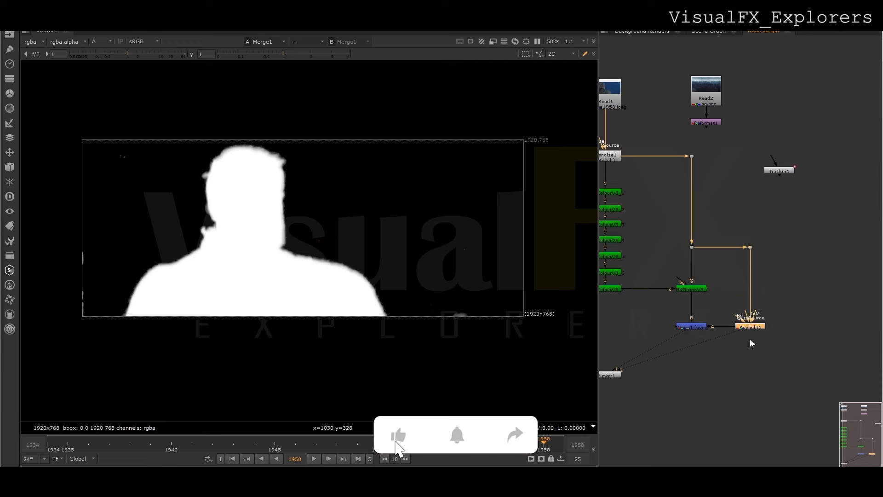
{"action": "middle_click_drag", "start_coordinate": [751, 339], "coordinate": [729, 319]}
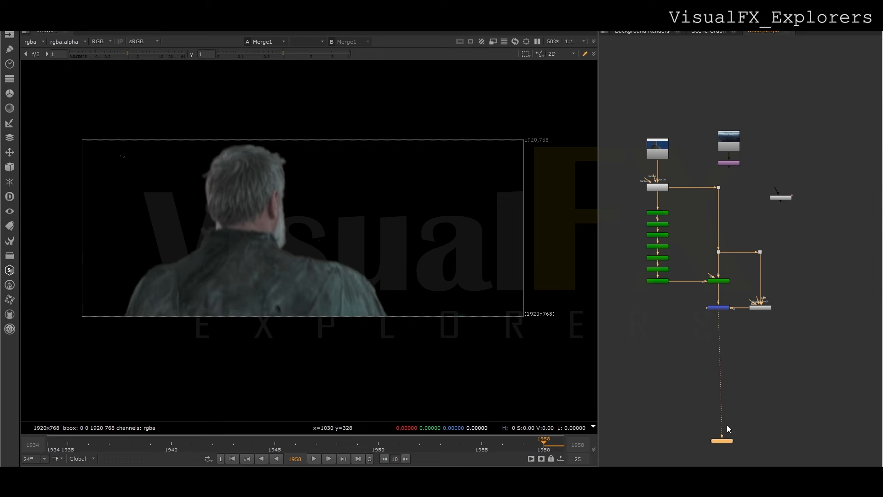
{"action": "left_click_drag", "start_coordinate": [708, 120], "coordinate": [735, 169]}
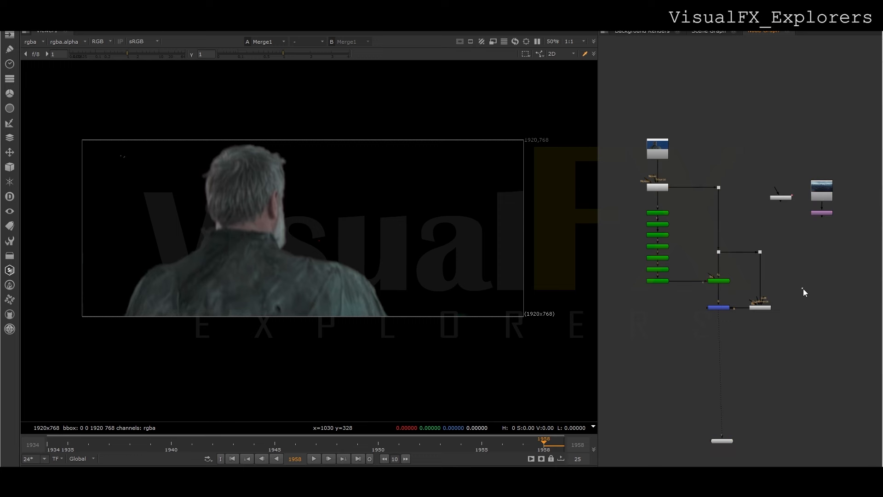
- Add a second Merge below the first one and connect a new Roto node to its A input
{"action": "left_click", "coordinate": [719, 308]}
{"action": "key", "text": "m"}
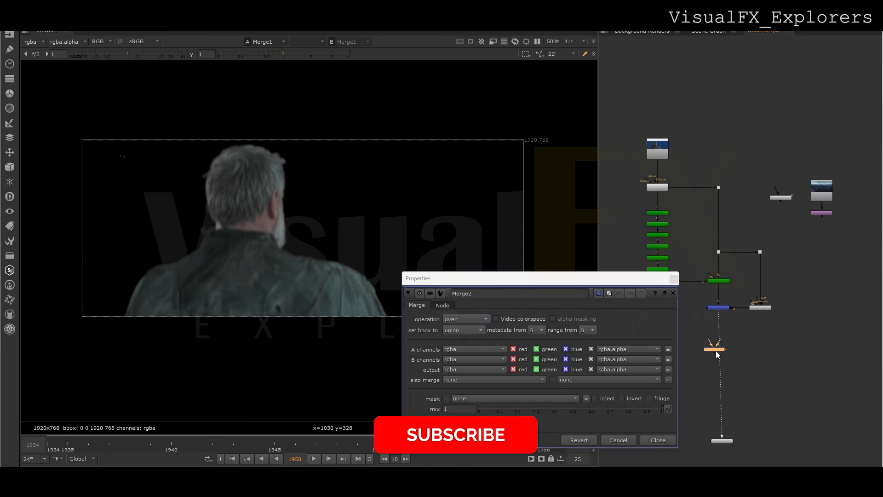
{"action": "key", "text": "o"}
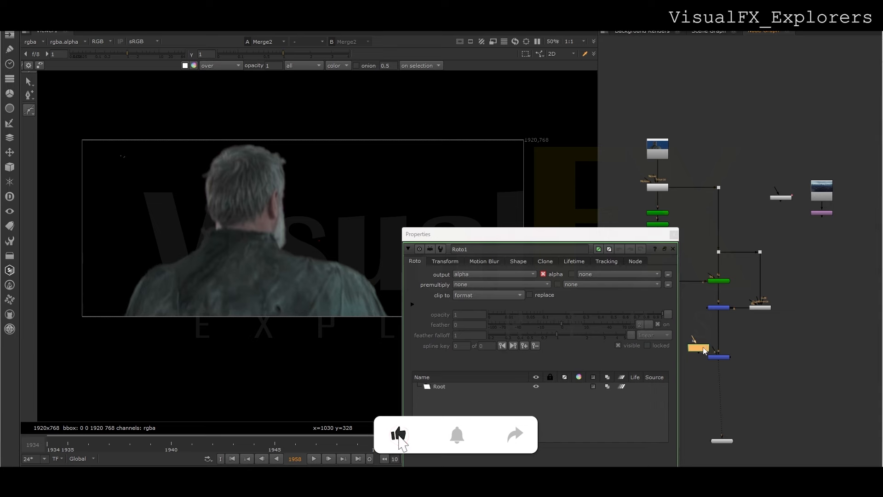
{"action": "left_click_drag", "start_coordinate": [704, 349], "coordinate": [698, 351]}
{"action": "left_click_drag", "start_coordinate": [569, 239], "coordinate": [761, 286]}
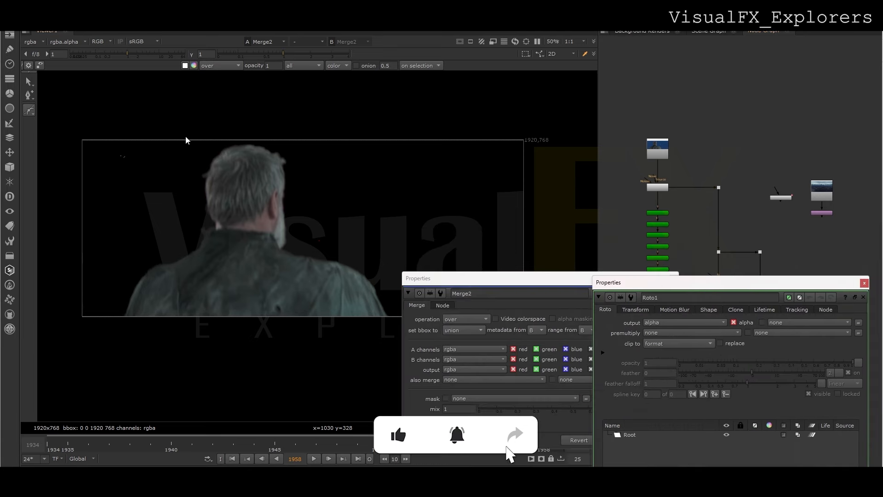
- Draw a closed Bezier garbage-matte shape in the Roto, following the actor's outline loosely and enclosing the empty area around him past the frame edges
{"action": "left_click", "coordinate": [193, 133]}
{"action": "left_click", "coordinate": [180, 183]}
{"action": "left_click", "coordinate": [128, 247]}
{"action": "left_click_drag", "start_coordinate": [96, 307], "coordinate": [97, 319]}
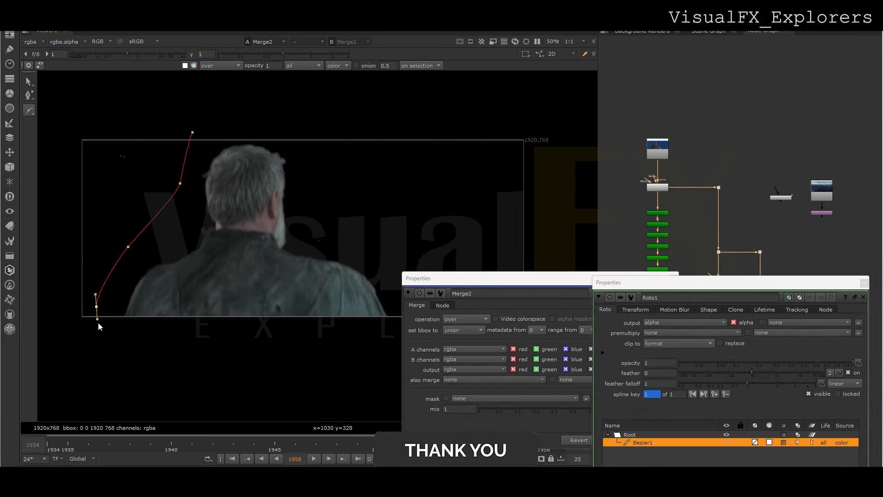
{"action": "middle_click_drag", "start_coordinate": [162, 335], "coordinate": [126, 308]}
{"action": "middle_click_drag", "start_coordinate": [47, 310], "coordinate": [77, 310]}
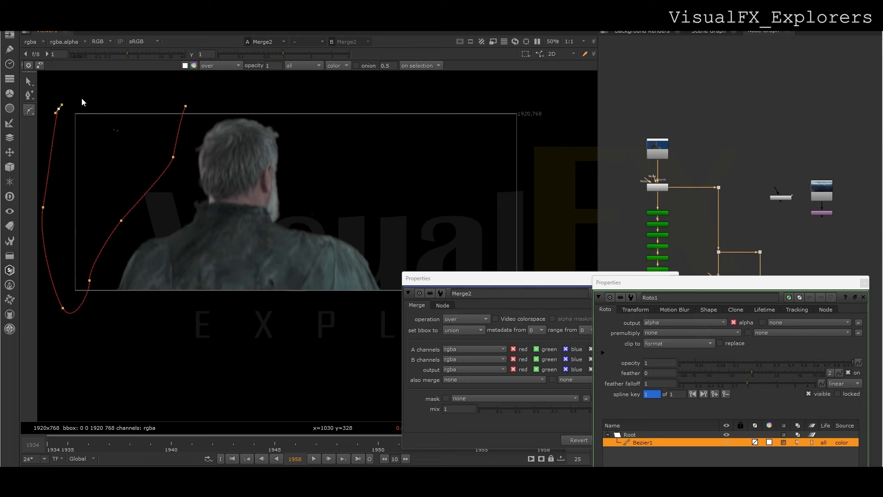
{"action": "left_click", "coordinate": [488, 98]}
{"action": "middle_click_drag", "start_coordinate": [512, 123], "coordinate": [453, 79]}
{"action": "left_click", "coordinate": [515, 149]}
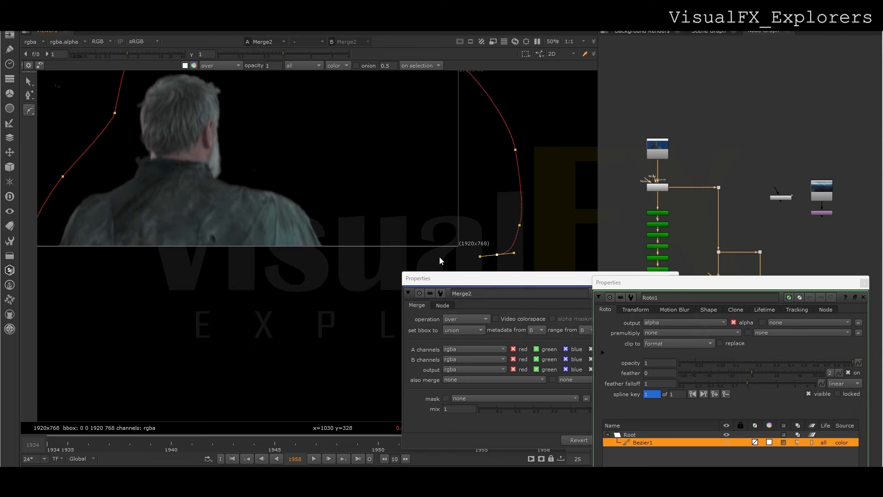
{"action": "left_click_drag", "start_coordinate": [282, 170], "coordinate": [276, 164]}
{"action": "middle_click_drag", "start_coordinate": [253, 179], "coordinate": [264, 255]}
{"action": "left_click_drag", "start_coordinate": [250, 181], "coordinate": [244, 160]}
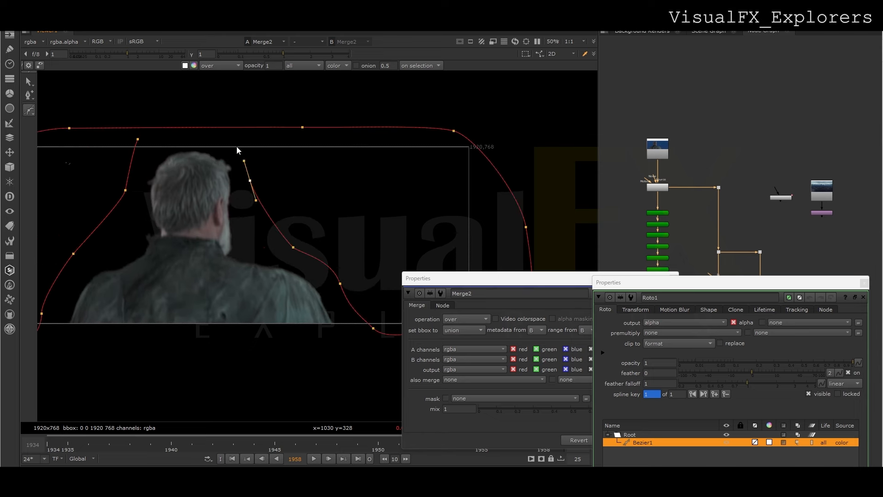
{"action": "left_click", "coordinate": [137, 140]}
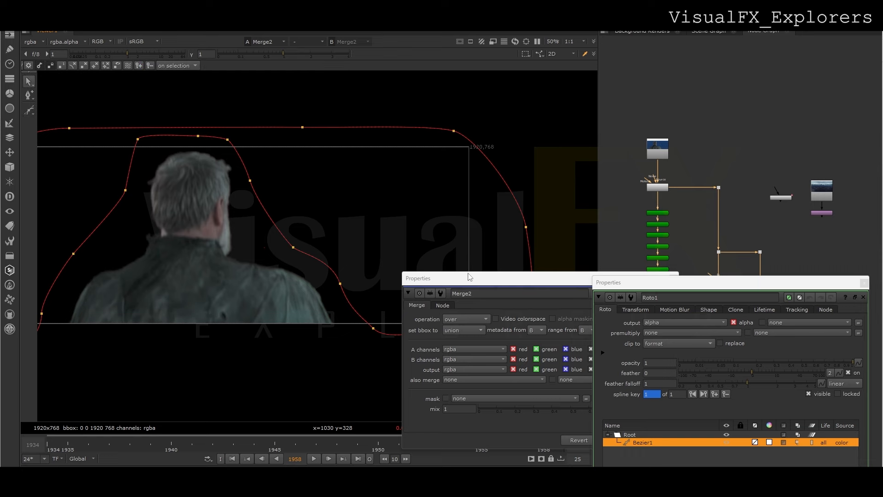
- Check the roto shape's clearance from the actor at frame 1934, a mid-shot frame and frame 1958
{"action": "left_click_drag", "start_coordinate": [470, 277], "coordinate": [648, 288]}
{"action": "left_click", "coordinate": [55, 445]}
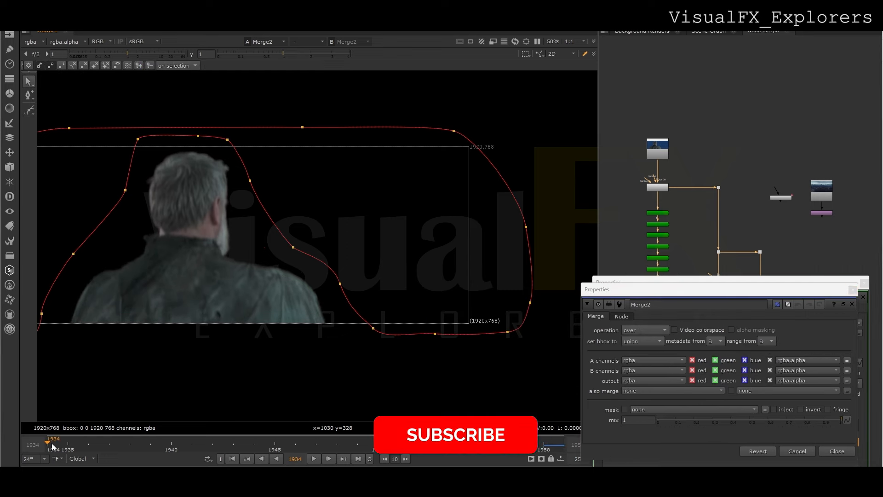
{"action": "left_click", "coordinate": [360, 446]}
{"action": "left_click", "coordinate": [544, 448]}
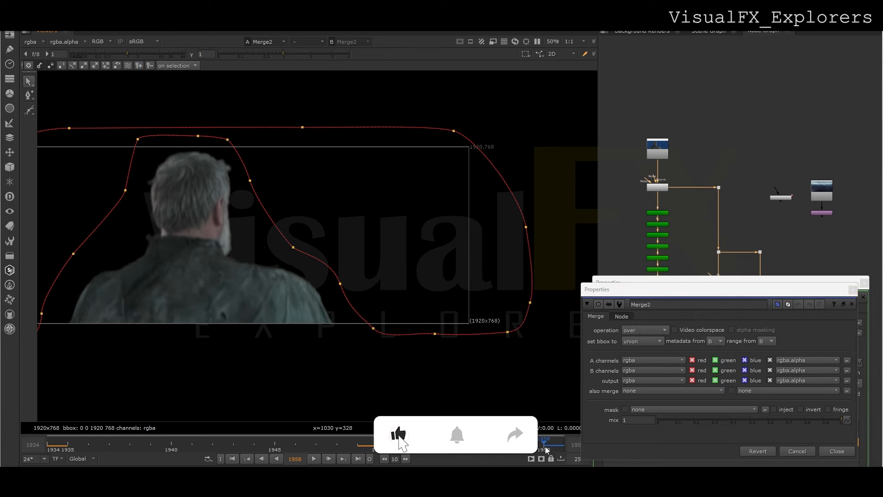
- Place the Roto node level with the second Merge and set that Merge's operation to stencil
{"action": "left_click", "coordinate": [853, 289]}
{"action": "left_click", "coordinate": [864, 283]}
{"action": "left_click_drag", "start_coordinate": [700, 348], "coordinate": [686, 361]}
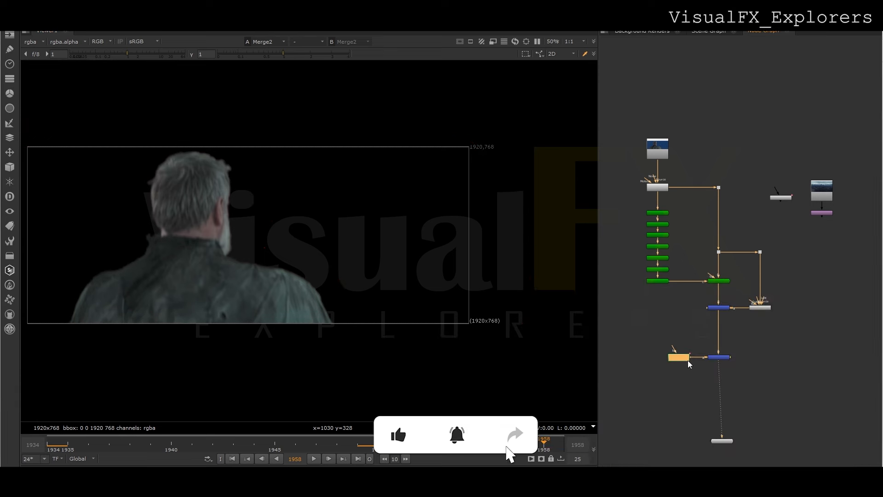
{"action": "scroll", "coordinate": [722, 361], "scroll_direction": "up", "scroll_amount": 2}
{"action": "double_click", "coordinate": [721, 360]}
{"action": "left_click", "coordinate": [644, 330]}
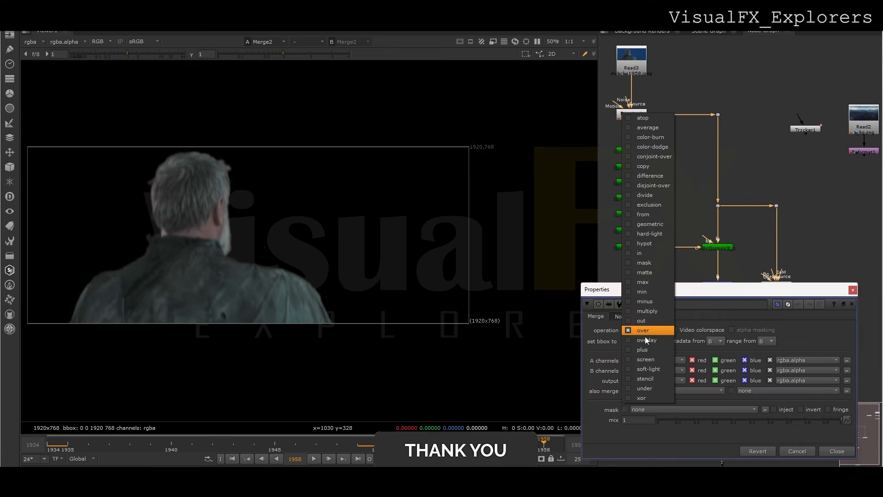
{"action": "left_click", "coordinate": [643, 367]}
{"action": "left_click", "coordinate": [853, 289]}
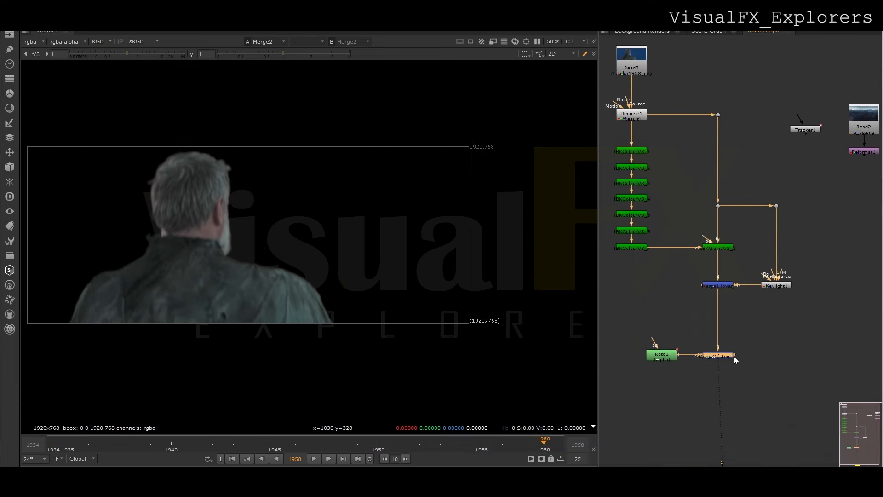
- Add a third Merge, connecting its A input to the stencil Merge and its B input to the background's Reformat node
{"action": "scroll", "coordinate": [676, 362], "scroll_direction": "up", "scroll_amount": 1}
{"action": "middle_click_drag", "start_coordinate": [695, 392], "coordinate": [692, 277]}
{"action": "left_click_drag", "start_coordinate": [734, 378], "coordinate": [728, 402]}
{"action": "left_click", "coordinate": [777, 308]}
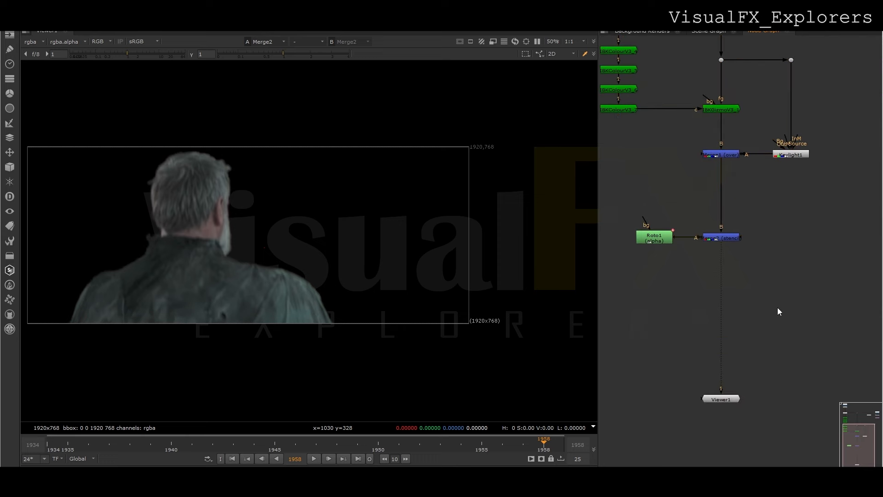
{"action": "key", "text": "m"}
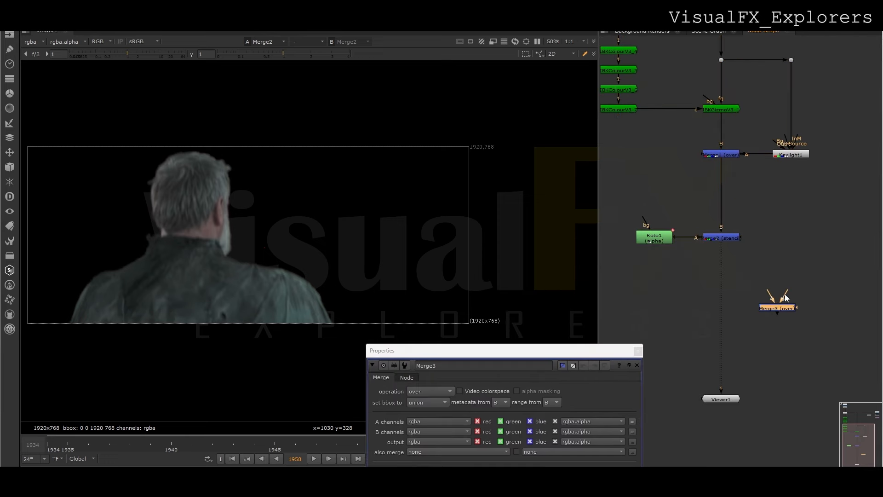
{"action": "left_click_drag", "start_coordinate": [771, 296], "coordinate": [729, 240]}
{"action": "scroll", "coordinate": [765, 283], "scroll_direction": "down", "scroll_amount": 3}
{"action": "left_click_drag", "start_coordinate": [775, 288], "coordinate": [816, 195]}
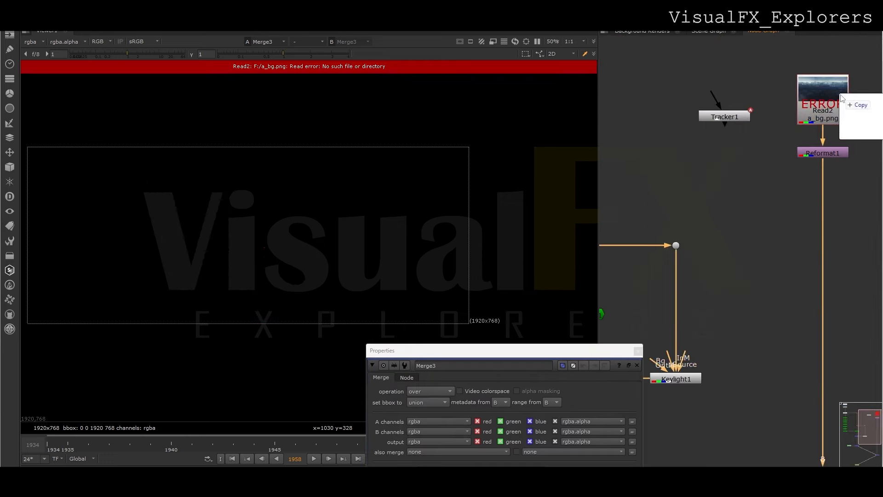
- Import a_bg.png again as a Read node to replace the broken one feeding the Reformat
{"action": "left_click_drag", "start_coordinate": [840, 95], "coordinate": [830, 97]}
{"action": "left_click_drag", "start_coordinate": [824, 133], "coordinate": [832, 118]}
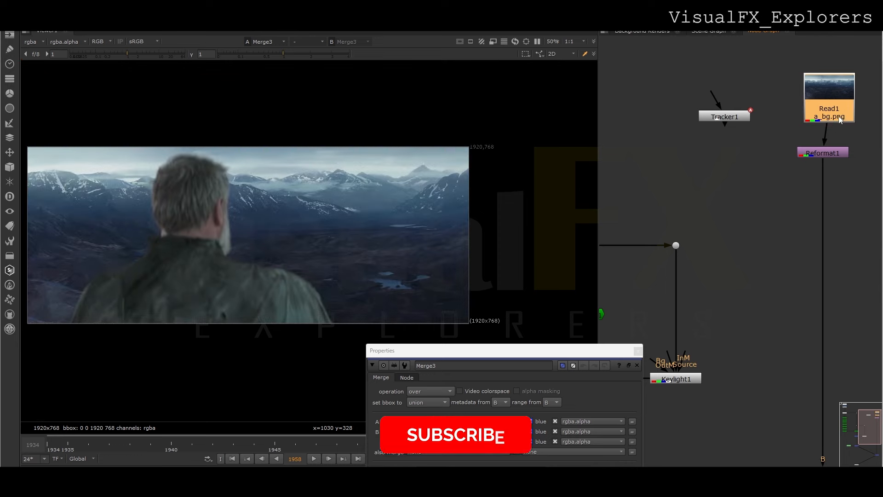
- Align the final Merge and Viewer beneath the background branch and route the stencil Merge's connection through a Dot at a right angle
{"action": "scroll", "coordinate": [808, 186], "scroll_direction": "down", "scroll_amount": 5}
{"action": "left_click_drag", "start_coordinate": [802, 221], "coordinate": [804, 235]}
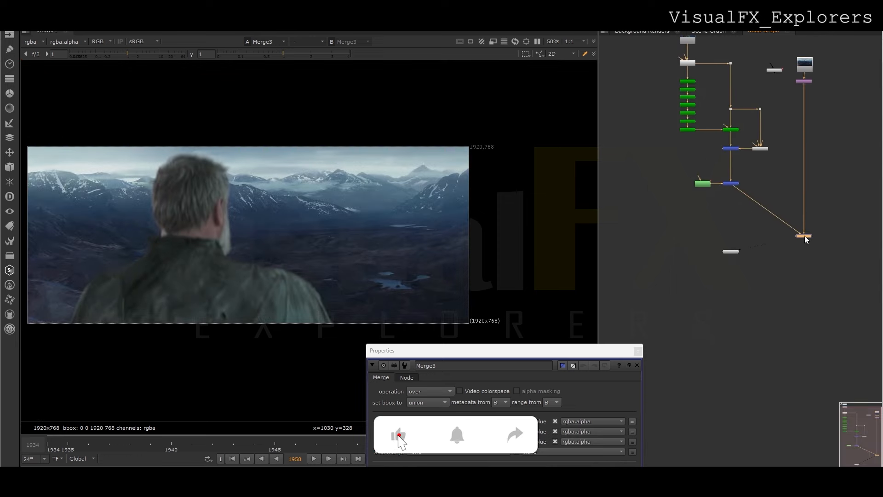
{"action": "left_click_drag", "start_coordinate": [735, 254], "coordinate": [801, 288]}
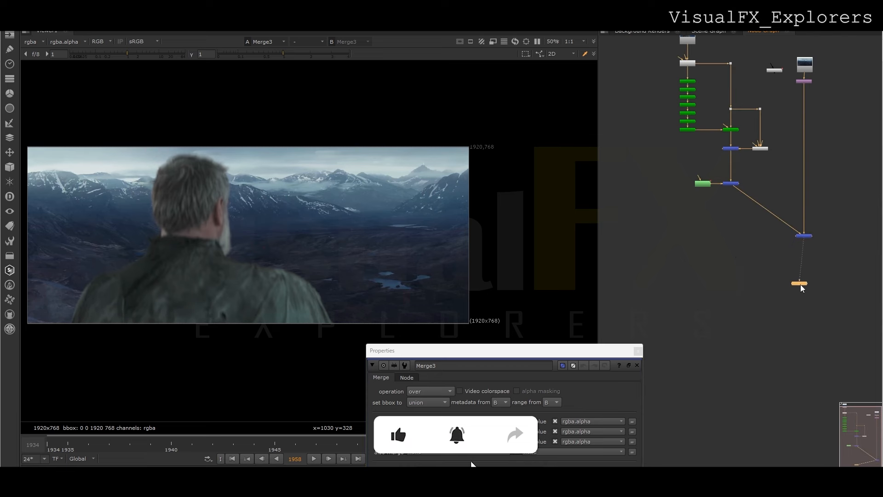
{"action": "left_click_drag", "start_coordinate": [766, 209], "coordinate": [732, 238], "text": "ctrl"}
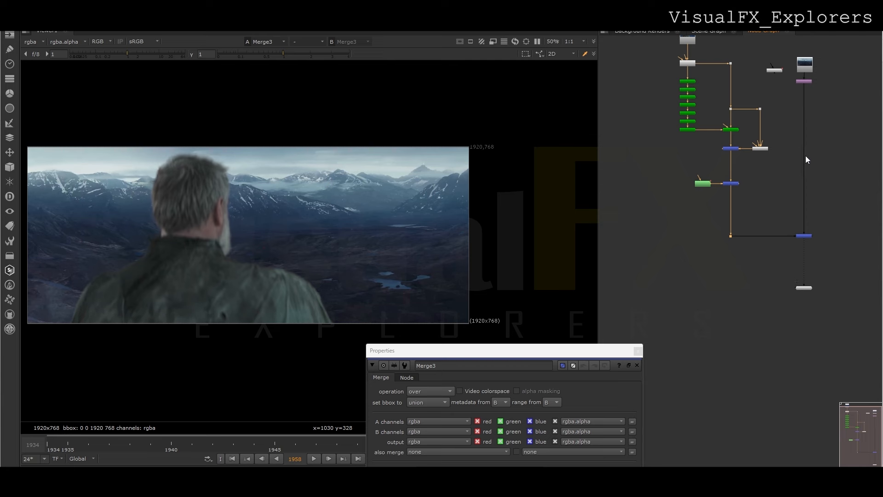
- Move the final Merge, its Dot and the Viewer lower, leaving more room in the background branch
{"action": "scroll", "coordinate": [806, 157], "scroll_direction": "up", "scroll_amount": 1}
{"action": "middle_click_drag", "start_coordinate": [805, 160], "coordinate": [801, 214]}
{"action": "left_click_drag", "start_coordinate": [693, 298], "coordinate": [812, 359]}
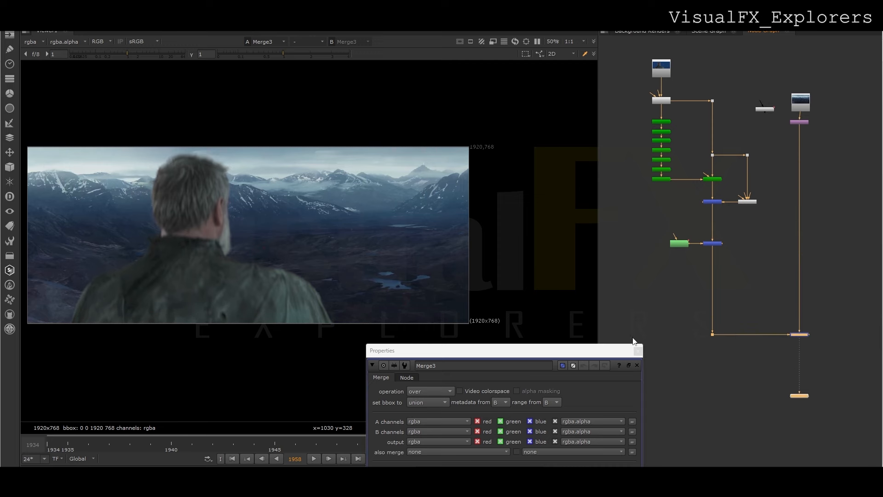
{"action": "left_click", "coordinate": [638, 352]}
- Insert the loose tracking node into the background branch between the Reformat and the final Merge
{"action": "key", "text": "b"}
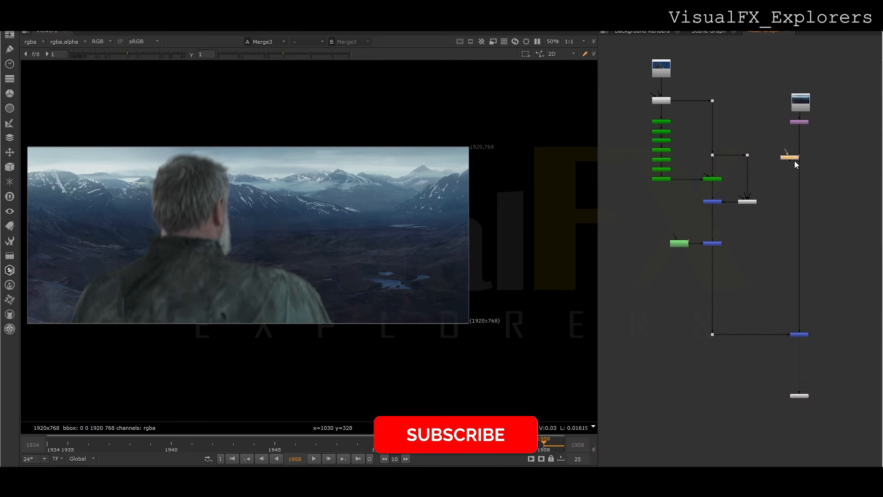
{"action": "left_click_drag", "start_coordinate": [791, 158], "coordinate": [797, 169]}
{"action": "scroll", "coordinate": [802, 102], "scroll_direction": "up", "scroll_amount": 2}
{"action": "left_click", "coordinate": [802, 102]}
- Insert a Transform between the background's Reformat and tracking node, with scale 1.08 and translate x 6, y 30
{"action": "left_click", "coordinate": [783, 151]}
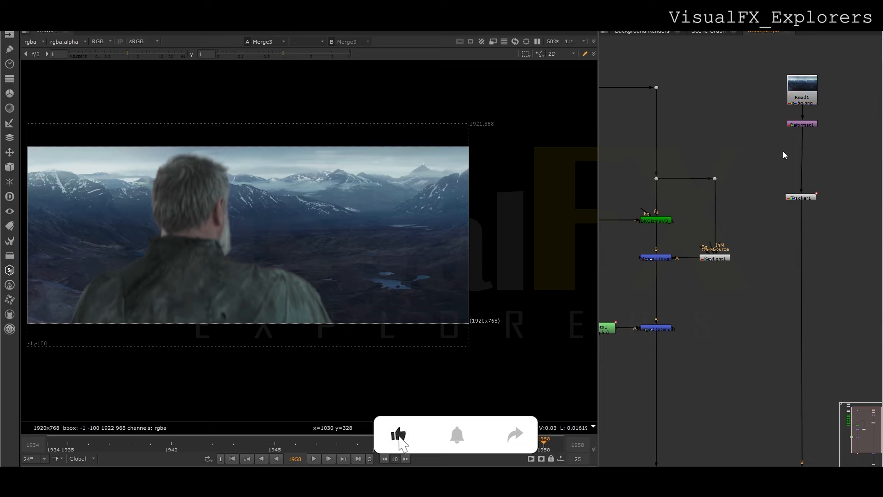
{"action": "key", "text": "t"}
{"action": "left_click_drag", "start_coordinate": [782, 152], "coordinate": [805, 155]}
{"action": "left_click_drag", "start_coordinate": [646, 143], "coordinate": [650, 143]}
{"action": "left_click_drag", "start_coordinate": [246, 236], "coordinate": [255, 228]}
- Compare the first and last frames of the composite and play the shot to check the background's framing and motion
{"action": "left_click", "coordinate": [58, 446]}
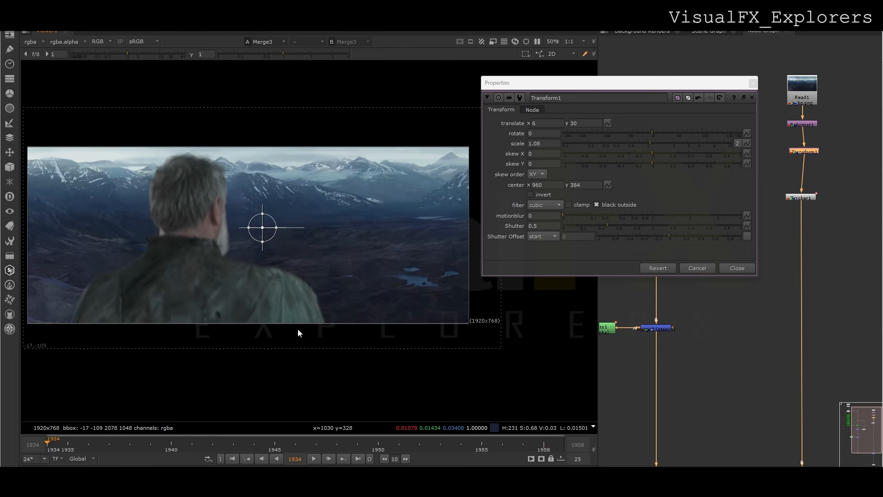
{"action": "left_click", "coordinate": [538, 448]}
{"action": "left_click_drag", "start_coordinate": [212, 446], "coordinate": [60, 449]}
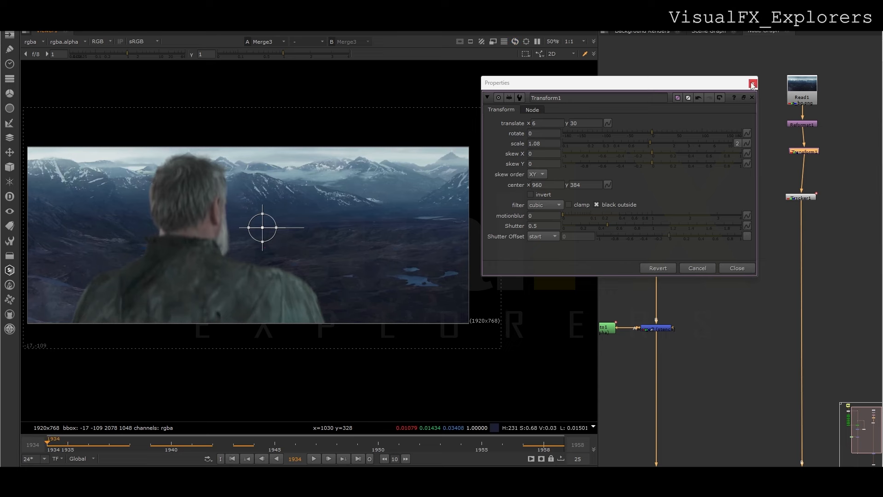
{"action": "left_click", "coordinate": [753, 84]}
{"action": "left_click", "coordinate": [312, 459]}
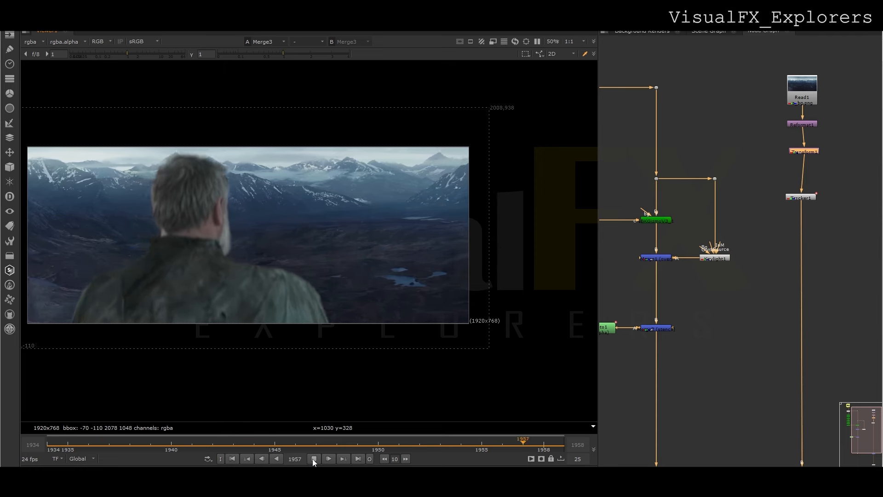
{"action": "left_click", "coordinate": [313, 459]}
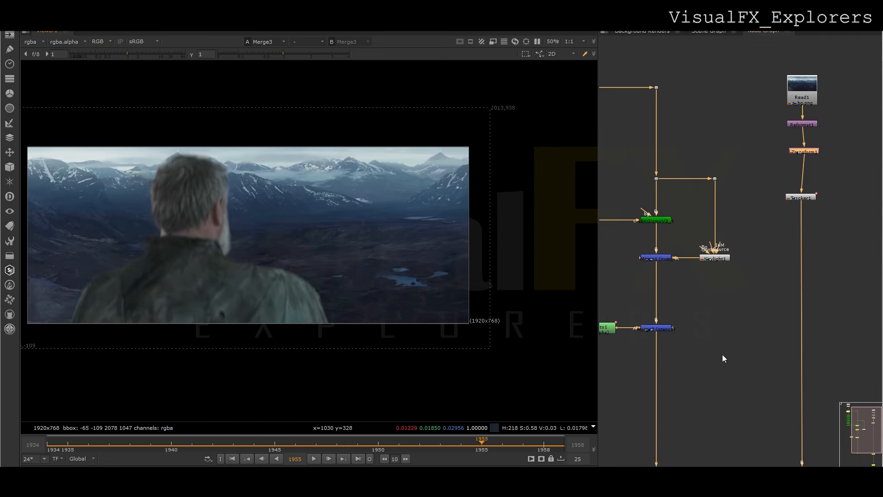
- Insert a Defocus node below the stencil Merge in the actor branch with defocus set to 6.6
{"action": "middle_click_drag", "start_coordinate": [722, 354], "coordinate": [740, 218]}
{"action": "scroll", "coordinate": [741, 218], "scroll_direction": "down", "scroll_amount": 3}
{"action": "left_click", "coordinate": [676, 231]}
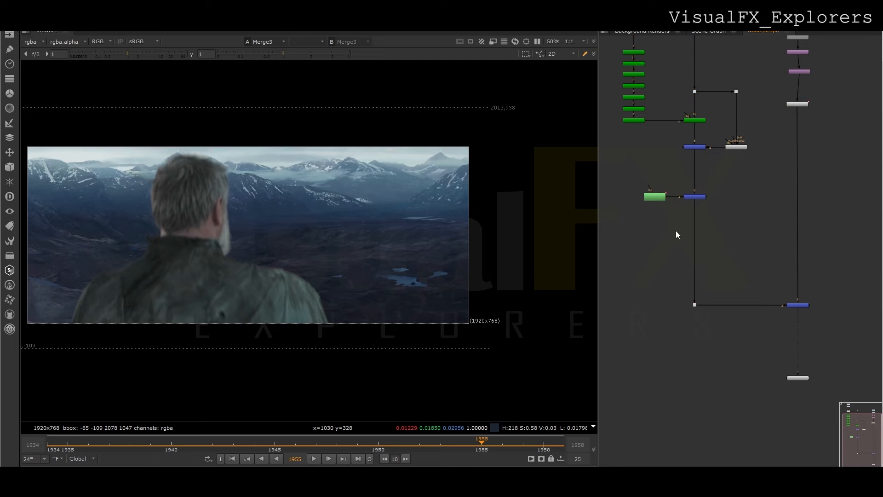
{"action": "key", "text": "Tab"}
{"action": "type", "text": "def"}
{"action": "key", "text": "Return"}
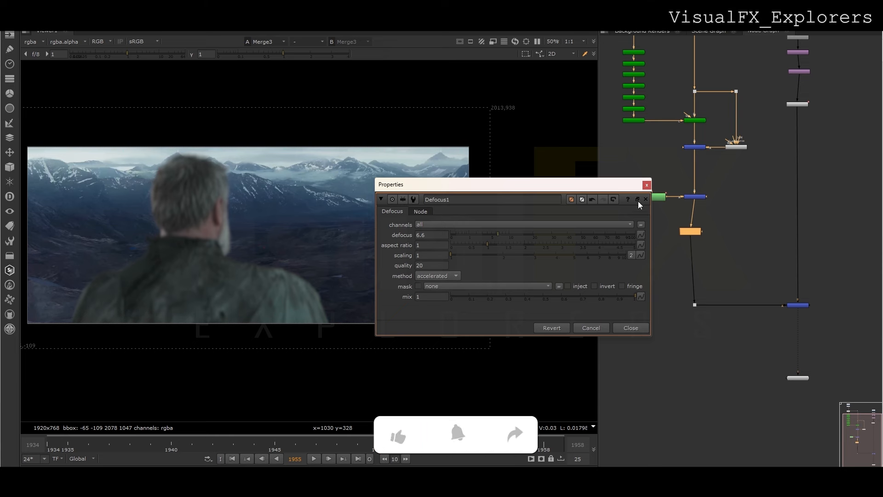
{"action": "left_click", "coordinate": [647, 185]}
- Play the defocused composite, compare it with the original blue-screen plate, and return to the final Merge at frame 1934
{"action": "left_click", "coordinate": [314, 458]}
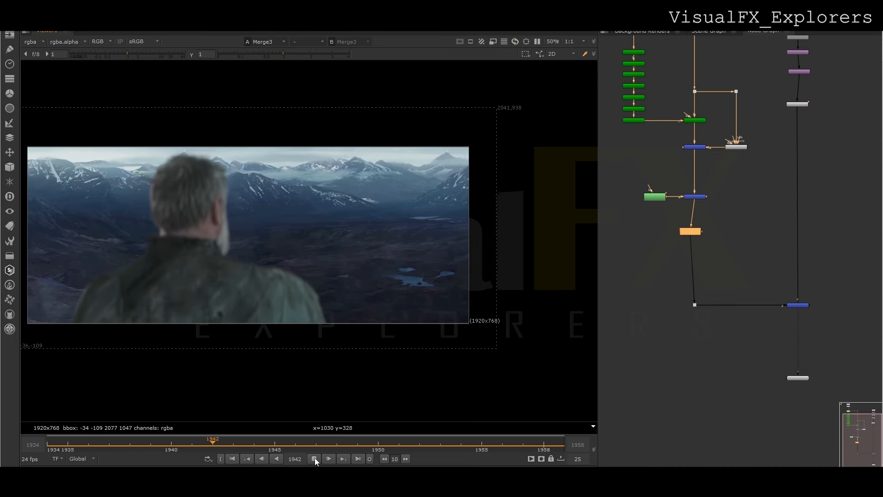
{"action": "scroll", "coordinate": [797, 280], "scroll_direction": "down", "scroll_amount": 3}
{"action": "scroll", "coordinate": [771, 252], "scroll_direction": "down", "scroll_amount": 1}
{"action": "left_click", "coordinate": [723, 156]}
{"action": "key", "text": "1"}
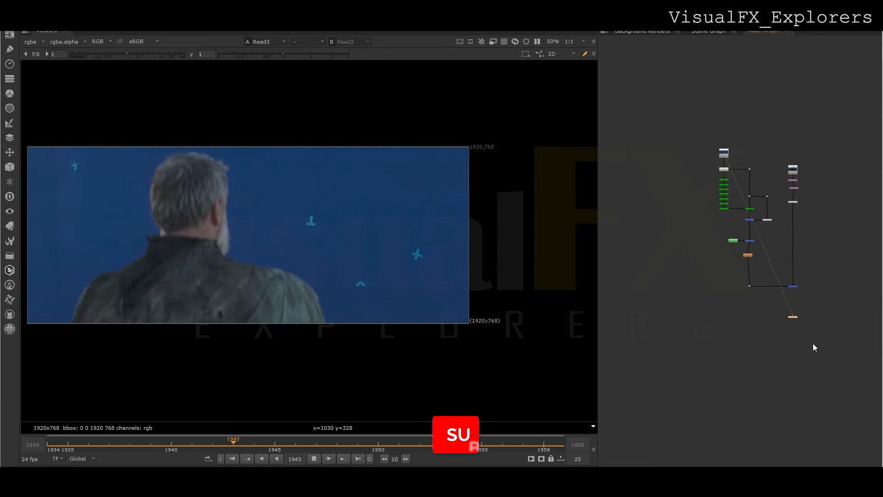
{"action": "scroll", "coordinate": [807, 329], "scroll_direction": "up", "scroll_amount": 2}
{"action": "left_click", "coordinate": [788, 268]}
{"action": "key", "text": "1"}
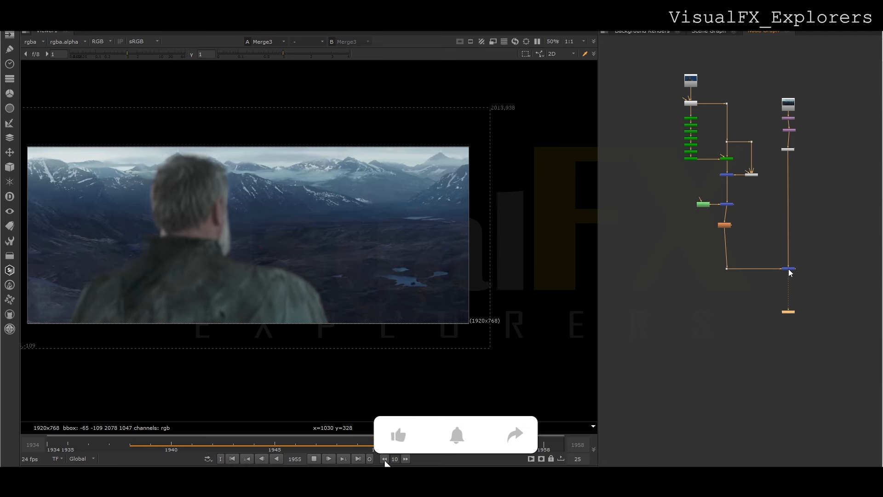
{"action": "left_click", "coordinate": [317, 459]}
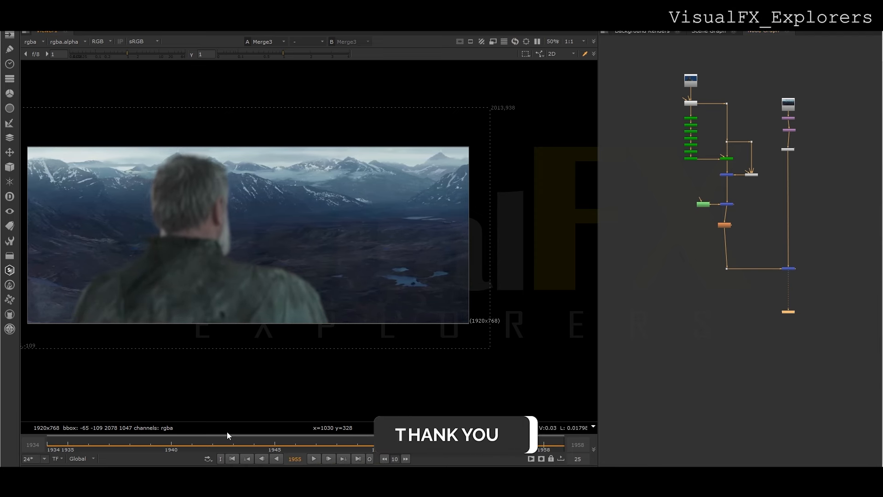
{"action": "left_click", "coordinate": [60, 444]}
{"action": "middle_click_drag", "start_coordinate": [265, 309], "coordinate": [321, 321]}
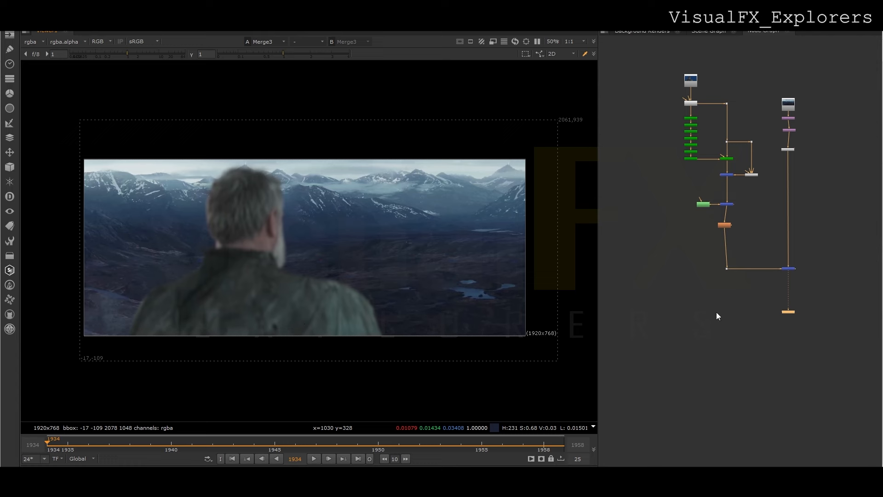
- Align the Defocus node in its branch and insert a Crop node between the final Merge and the Viewer
{"action": "scroll", "coordinate": [716, 312], "scroll_direction": "up", "scroll_amount": 2}
{"action": "left_click_drag", "start_coordinate": [707, 200], "coordinate": [710, 200]}
{"action": "left_click", "coordinate": [783, 289]}
{"action": "key", "text": "Tab"}
{"action": "type", "text": "c"}
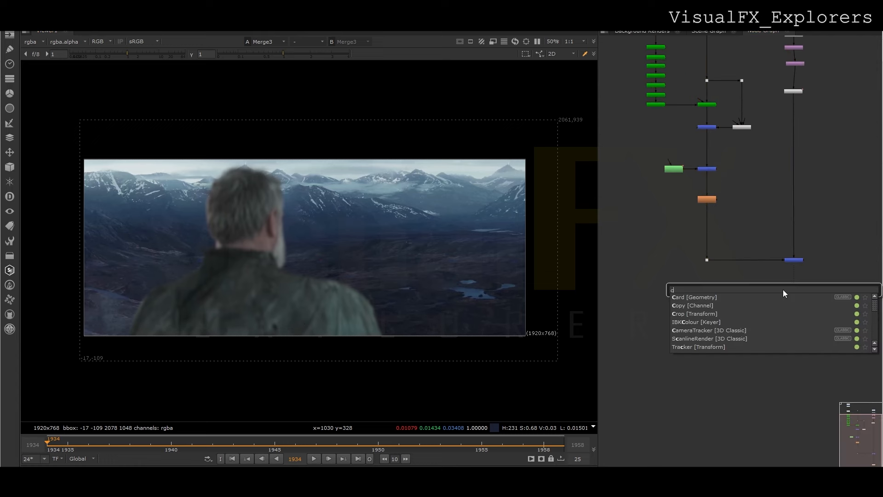
{"action": "left_click", "coordinate": [704, 311]}
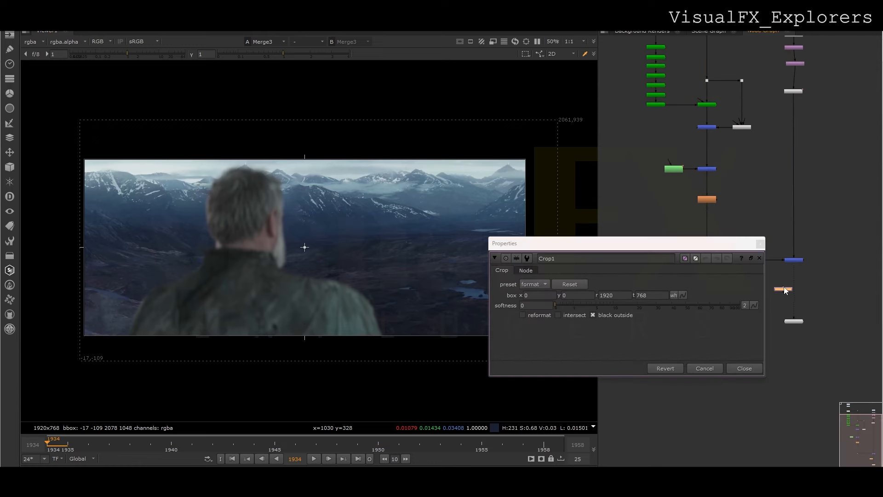
{"action": "left_click", "coordinate": [789, 289]}
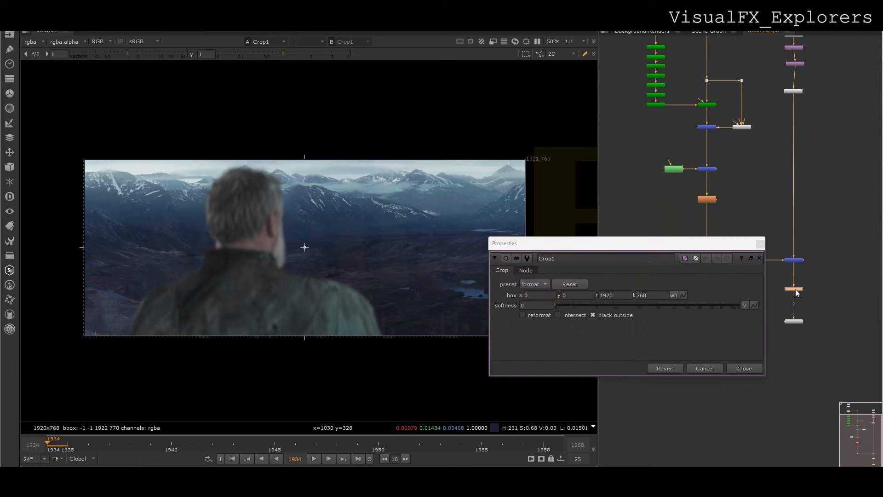
{"action": "left_click", "coordinate": [761, 243]}
- Insert a Grade node below the Defocus and inspect the composite's red, green and blue channels individually
{"action": "left_click", "coordinate": [695, 222]}
{"action": "key", "text": "g"}
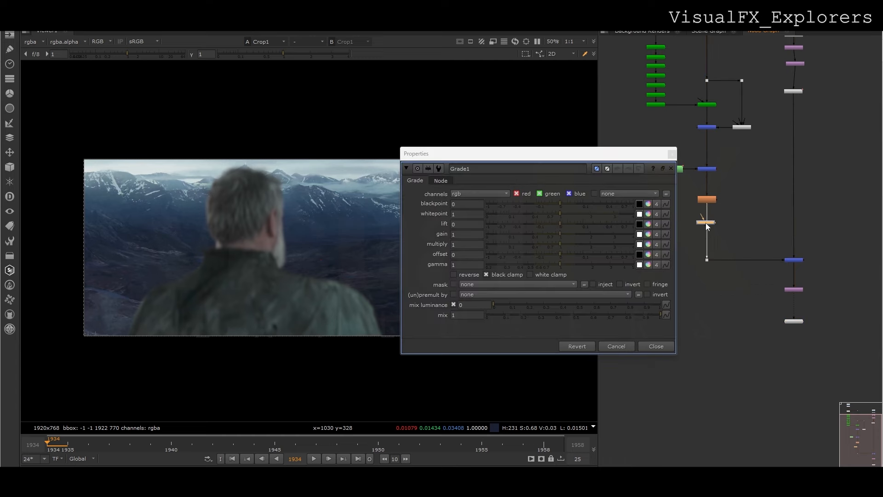
{"action": "key", "text": "r"}
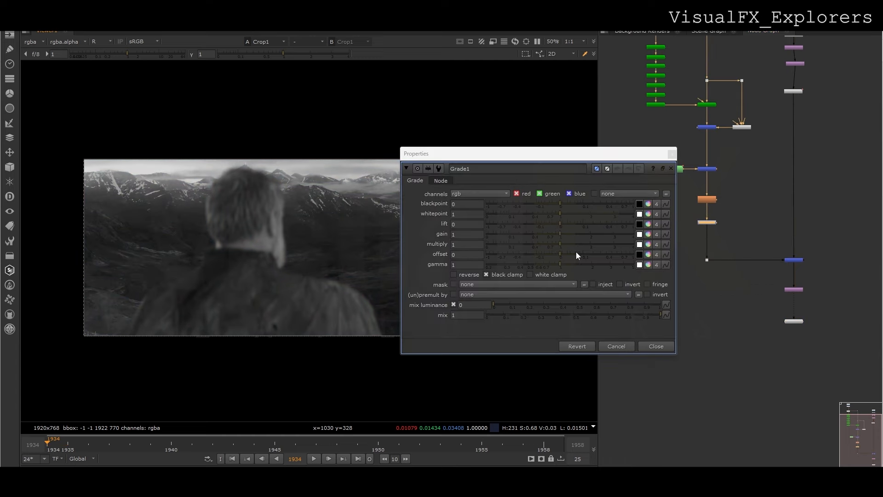
{"action": "key", "text": "g"}
{"action": "key", "text": "b"}
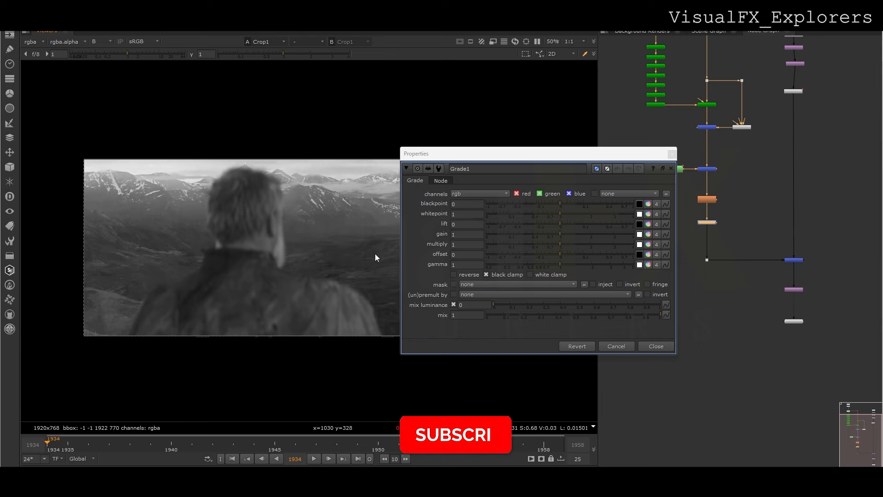
{"action": "key", "text": "b"}
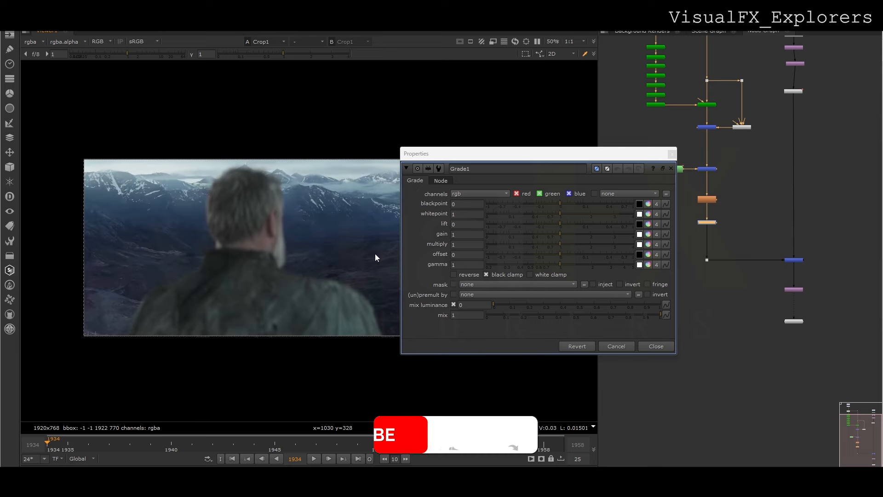
- Set the Grade's gain to 0.93 red, 0.99 green and 1.33 blue to match the actor to the background
{"action": "left_click", "coordinate": [648, 234]}
{"action": "left_click_drag", "start_coordinate": [734, 264], "coordinate": [735, 261]}
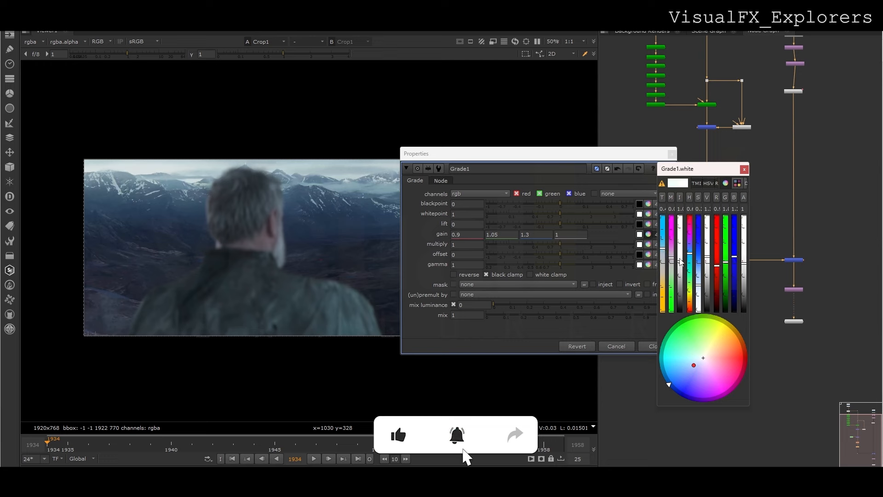
{"action": "left_click_drag", "start_coordinate": [672, 255], "coordinate": [672, 254]}
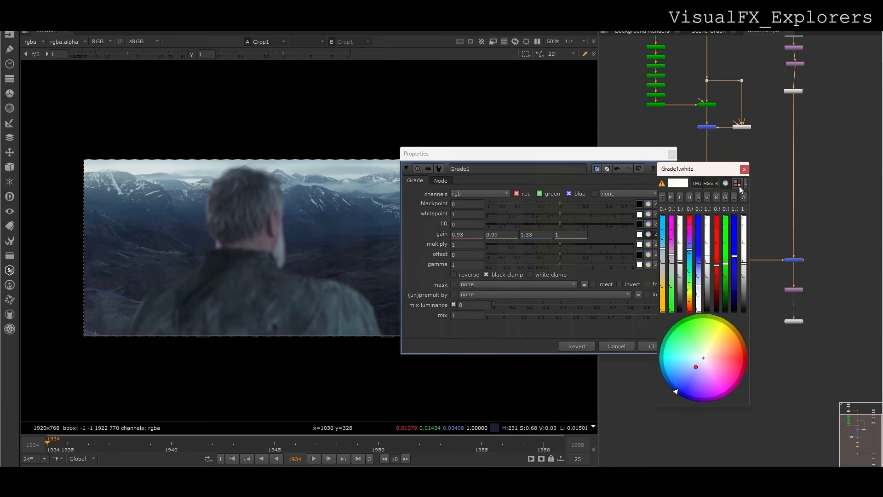
{"action": "left_click", "coordinate": [744, 168]}
{"action": "left_click", "coordinate": [672, 154]}
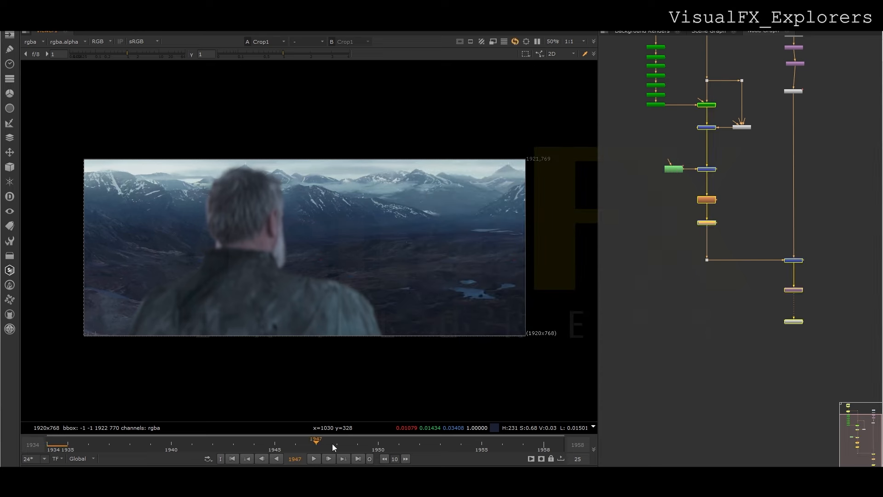
- Scrub through the shot and play it from frame 1934 to review the graded composite
{"action": "left_click_drag", "start_coordinate": [501, 447], "coordinate": [536, 449]}
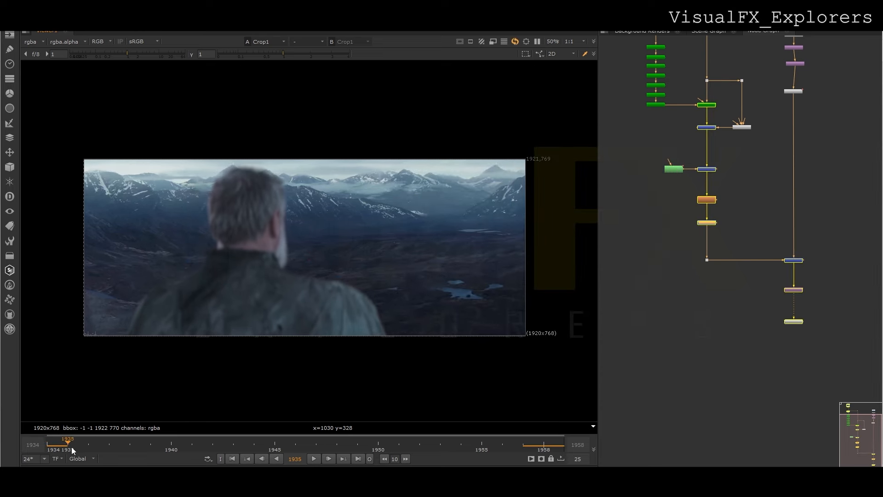
{"action": "left_click_drag", "start_coordinate": [72, 447], "coordinate": [47, 447]}
{"action": "left_click", "coordinate": [314, 458]}
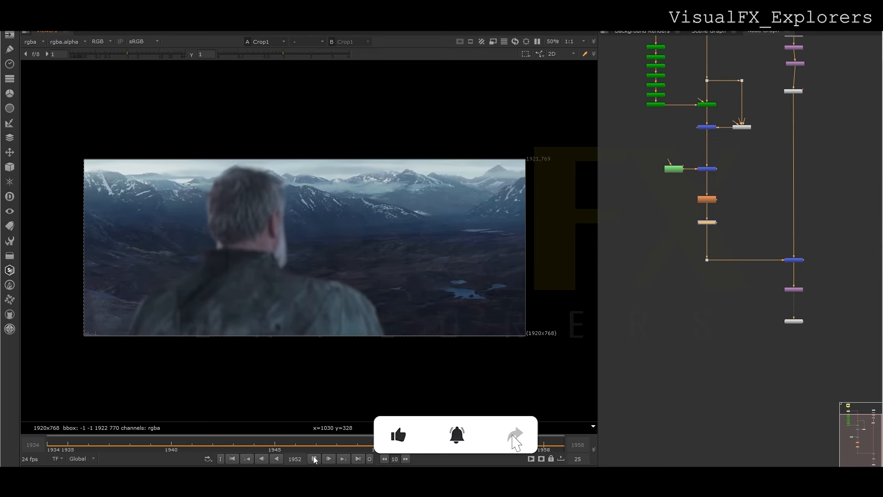
{"action": "left_click", "coordinate": [313, 458]}
- Insert a LightWrap node below the Grade in the actor branch
{"action": "left_click", "coordinate": [700, 246]}
{"action": "key", "text": "Tab"}
{"action": "type", "text": "lio"}
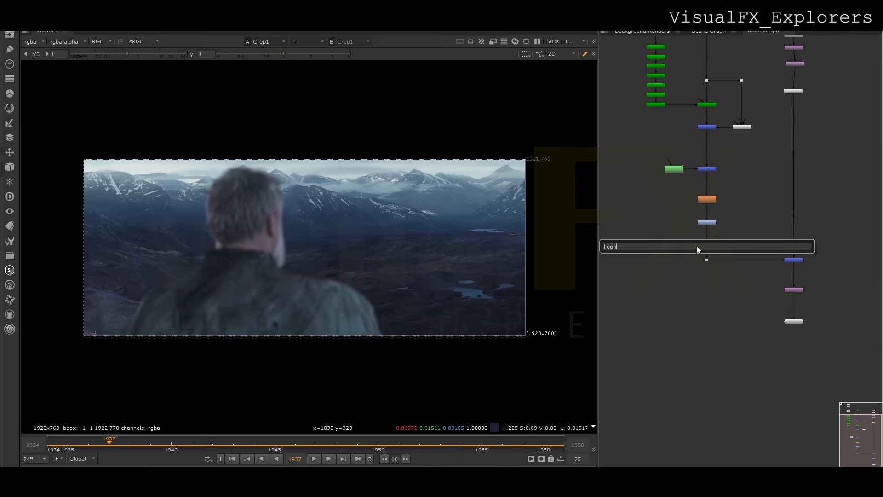
{"action": "key", "text": "BackSpace"}
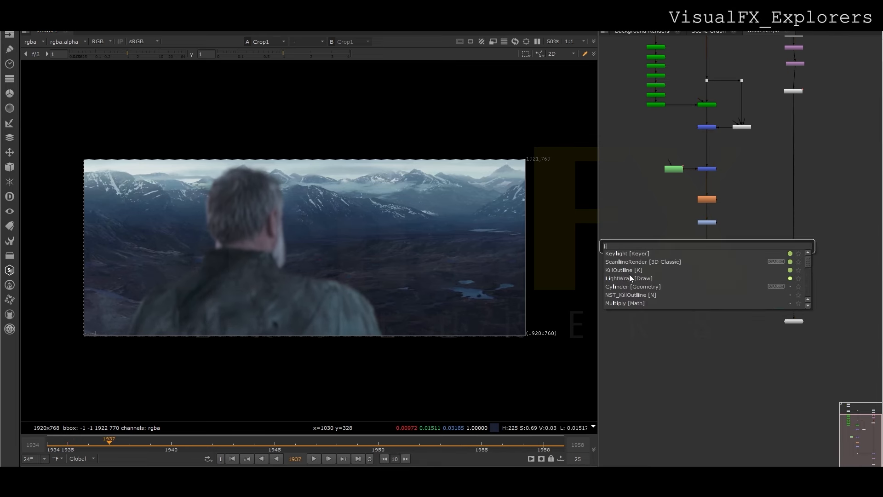
{"action": "left_click", "coordinate": [631, 277]}
{"action": "left_click_drag", "start_coordinate": [695, 247], "coordinate": [698, 244]}
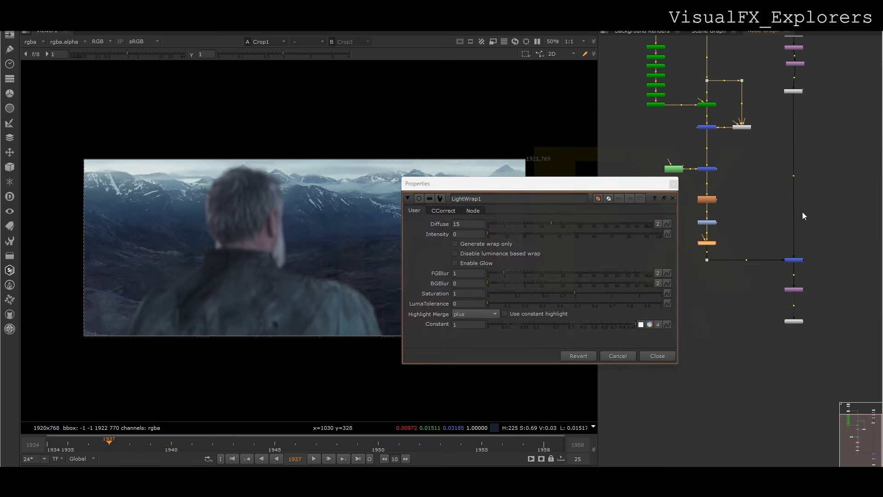
- Add a Dot to the background branch above the final Merge and connect the LightWrap's background input to it
{"action": "left_click_drag", "start_coordinate": [794, 181], "coordinate": [796, 239], "text": "ctrl"}
{"action": "left_click_drag", "start_coordinate": [703, 236], "coordinate": [794, 238]}
{"action": "scroll", "coordinate": [796, 250], "scroll_direction": "down", "scroll_amount": 3}
{"action": "middle_click_drag", "start_coordinate": [796, 250], "coordinate": [790, 271]}
- Move the background's Read, Reformat and Transform nodes together higher above the tracking node
{"action": "left_click", "coordinate": [789, 161]}
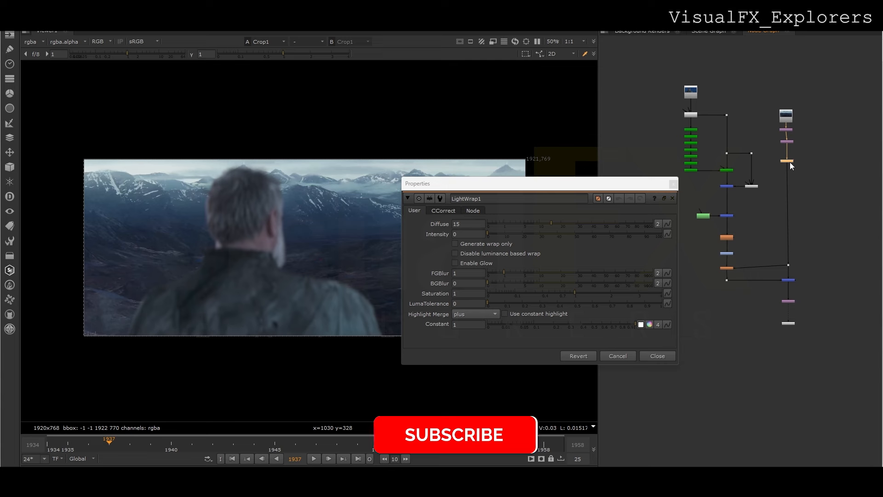
{"action": "left_click_drag", "start_coordinate": [771, 110], "coordinate": [793, 105]}
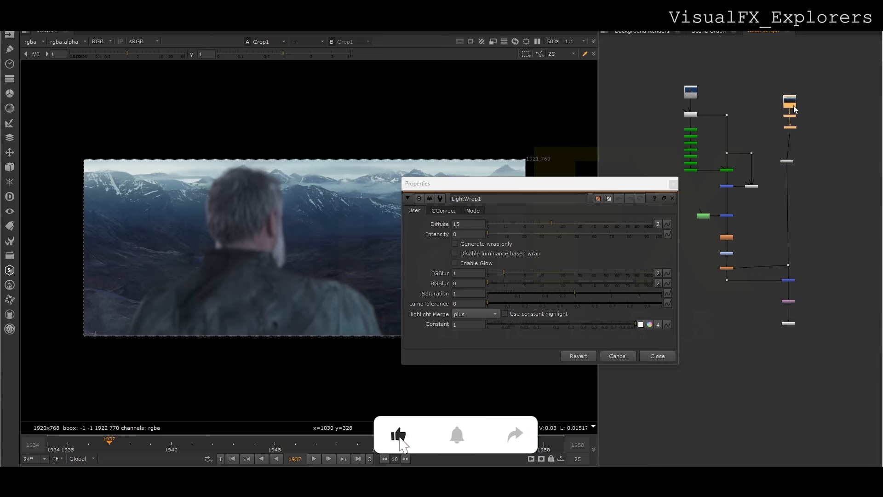
{"action": "left_click", "coordinate": [738, 239]}
- Set the LightWrap's Diffuse to 67.5 and Intensity to 3.5
{"action": "scroll", "coordinate": [738, 239], "scroll_direction": "up", "scroll_amount": 2}
{"action": "left_click", "coordinate": [728, 282]}
{"action": "left_click", "coordinate": [504, 235]}
{"action": "left_click_drag", "start_coordinate": [503, 234], "coordinate": [512, 235]}
{"action": "left_click", "coordinate": [585, 223]}
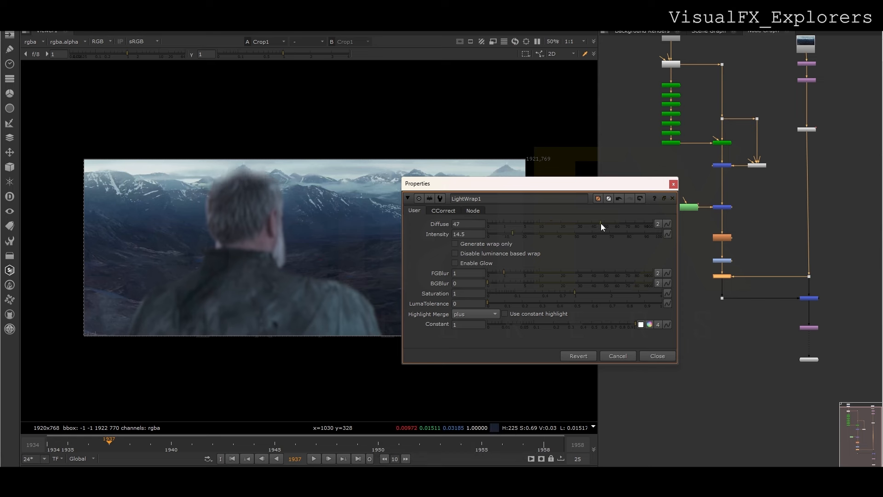
{"action": "left_click_drag", "start_coordinate": [534, 233], "coordinate": [491, 233]}
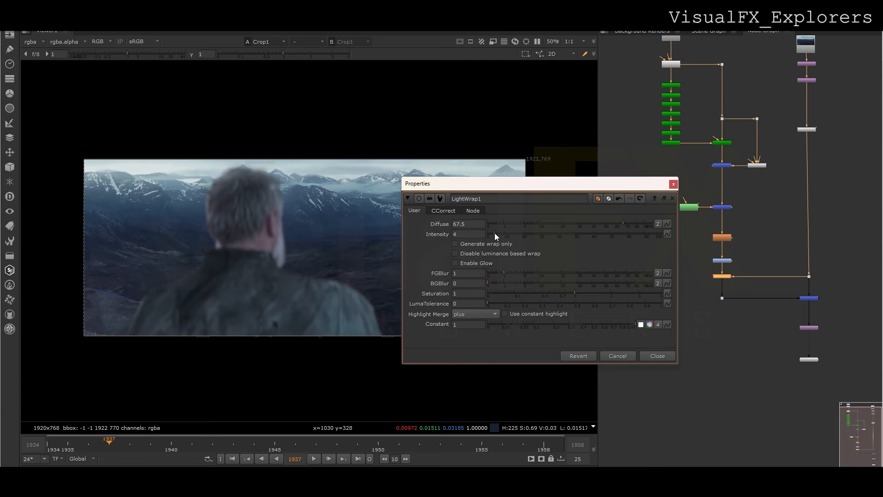
{"action": "mouse_move", "coordinate": [486, 233]}
{"action": "left_mouse_down"}
{"action": "mouse_move", "coordinate": [501, 234]}
{"action": "mouse_move", "coordinate": [484, 231]}
{"action": "mouse_move", "coordinate": [493, 231]}
{"action": "left_mouse_up"}
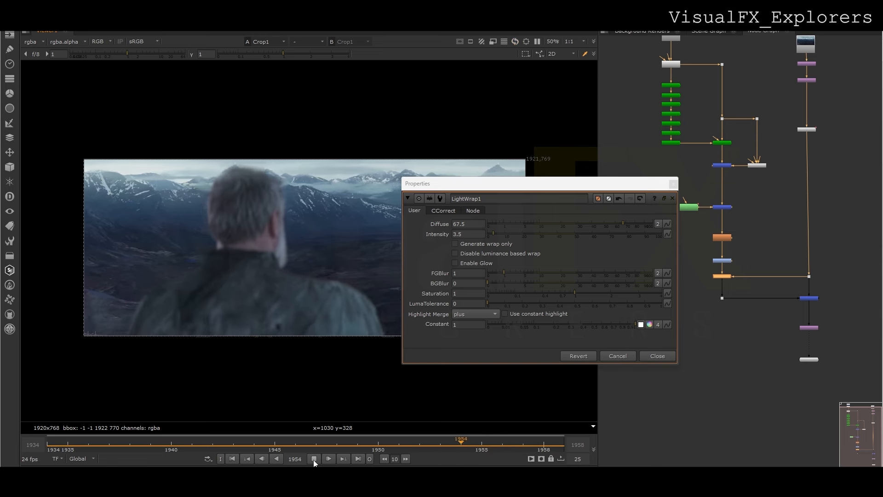
{"action": "left_click", "coordinate": [672, 184]}
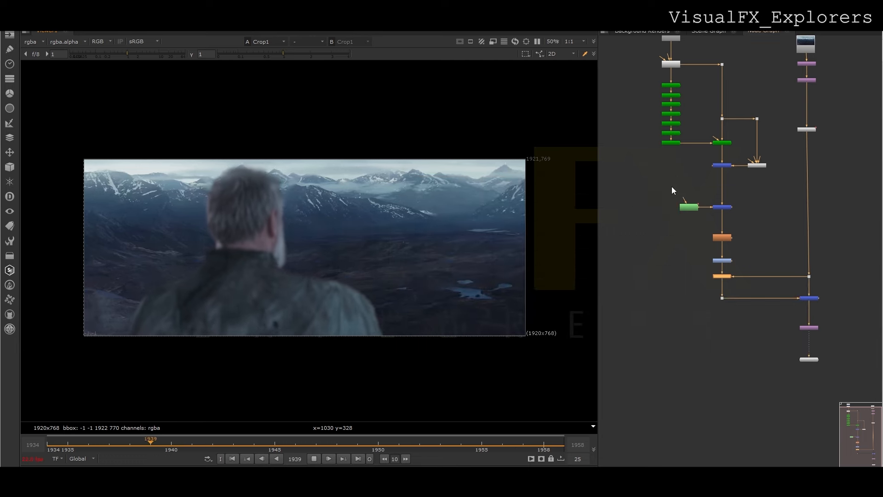
- Set the Grade node's gain to red 0.76, green 0.86 and blue 1.33
{"action": "double_click", "coordinate": [728, 261]}
{"action": "left_click", "coordinate": [648, 234]}
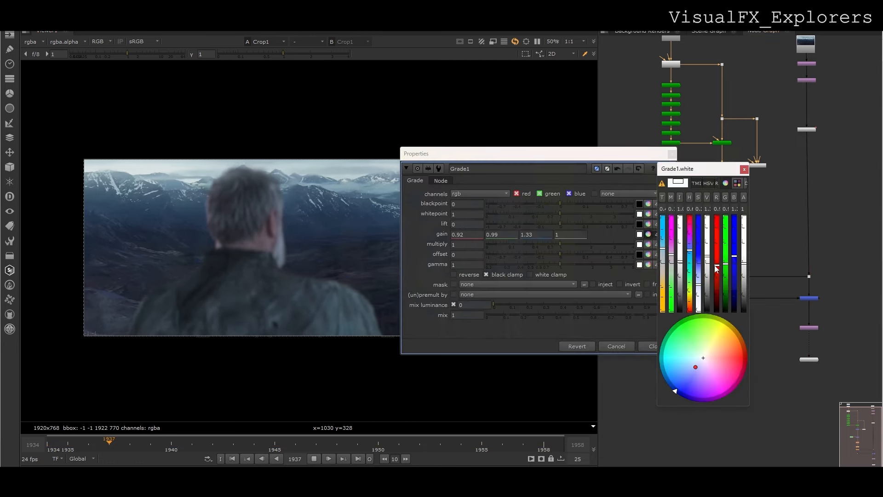
{"action": "left_click_drag", "start_coordinate": [715, 267], "coordinate": [725, 268]}
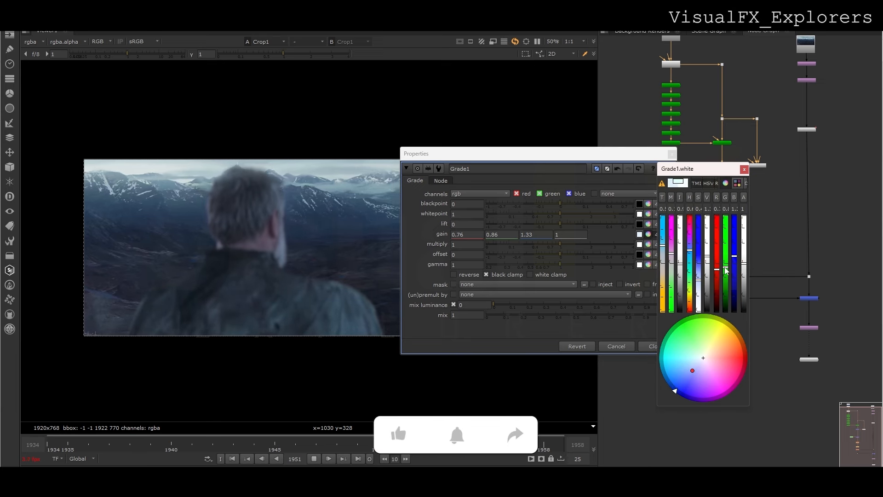
{"action": "left_click", "coordinate": [744, 169]}
{"action": "left_click", "coordinate": [672, 154]}
- Play back the graded composite, inspect single colour channels, and scrub the timeline back to frame 1934
{"action": "left_click", "coordinate": [314, 459]}
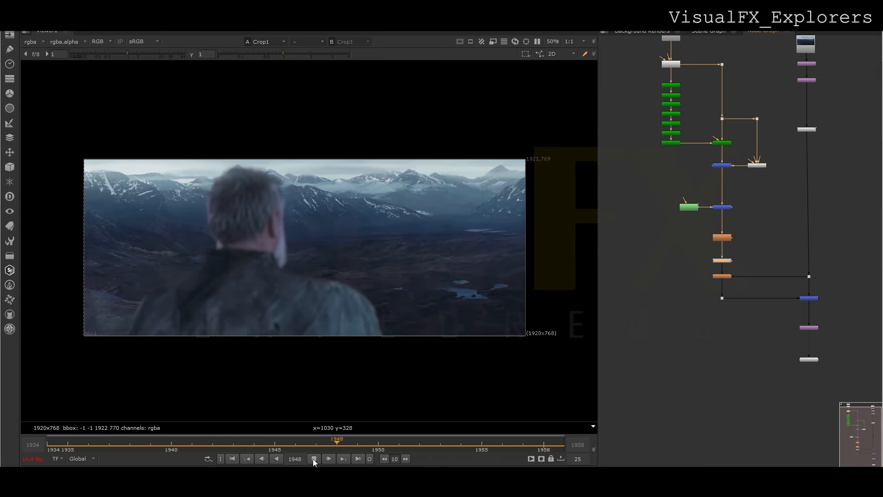
{"action": "left_click", "coordinate": [313, 459]}
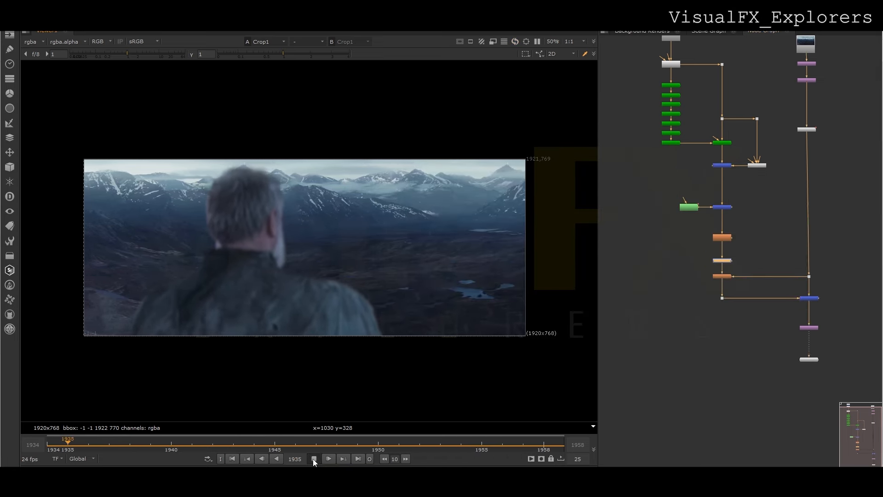
{"action": "key", "text": "r"}
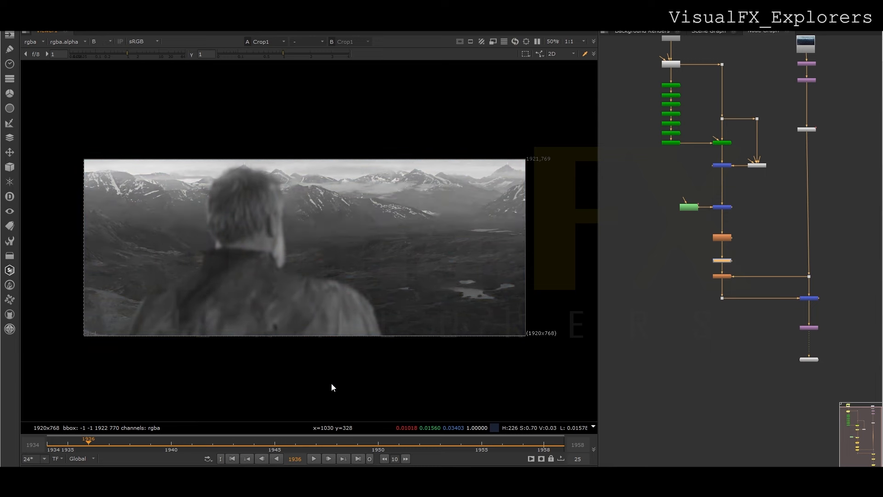
{"action": "key", "text": "r"}
{"action": "left_click_drag", "start_coordinate": [314, 442], "coordinate": [78, 456]}
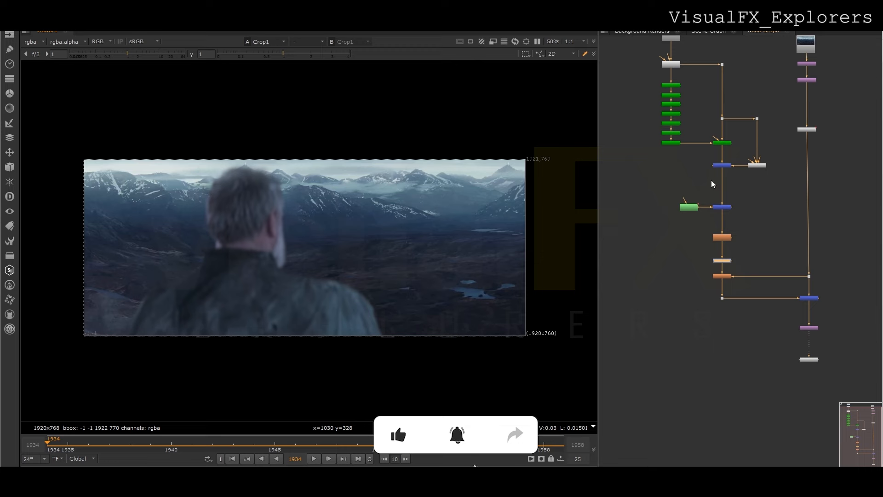
- Insert a Roto node in the actor branch between the keyer's Merge and the Merge fed by the existing Roto
{"action": "middle_click_drag", "start_coordinate": [711, 185], "coordinate": [722, 244]}
{"action": "scroll", "coordinate": [722, 243], "scroll_direction": "up", "scroll_amount": 4}
{"action": "left_click", "coordinate": [703, 295]}
{"action": "key", "text": "o"}
{"action": "left_click_drag", "start_coordinate": [704, 294], "coordinate": [727, 294]}
- Draw a small closed Bezier patch inside the upper right of the actor's head and keyframe its position, including at frame 1945
{"action": "scroll", "coordinate": [278, 176], "scroll_direction": "up", "scroll_amount": 5}
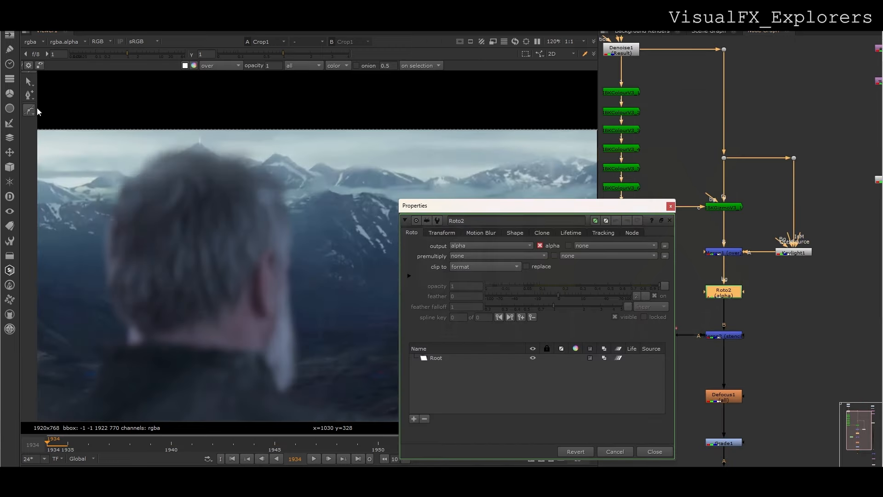
{"action": "left_click", "coordinate": [225, 178]}
{"action": "left_click_drag", "start_coordinate": [261, 180], "coordinate": [265, 180]}
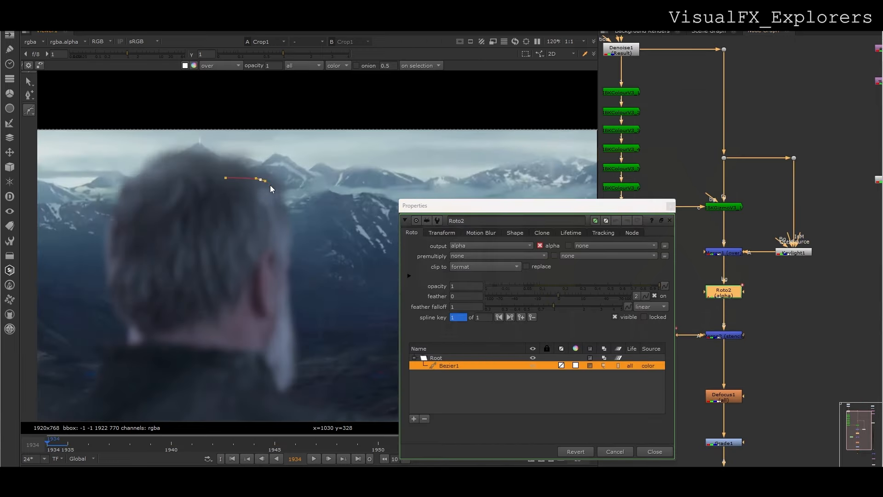
{"action": "left_click", "coordinate": [225, 178]}
{"action": "left_click_drag", "start_coordinate": [417, 209], "coordinate": [602, 204]}
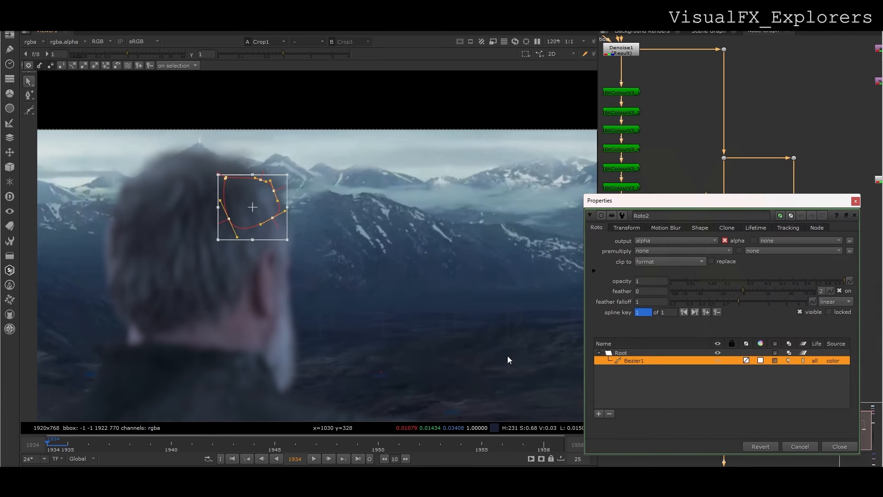
{"action": "mouse_move", "coordinate": [262, 205]}
{"action": "left_mouse_down"}
{"action": "mouse_move", "coordinate": [269, 208]}
{"action": "mouse_move", "coordinate": [252, 209]}
{"action": "left_mouse_up"}
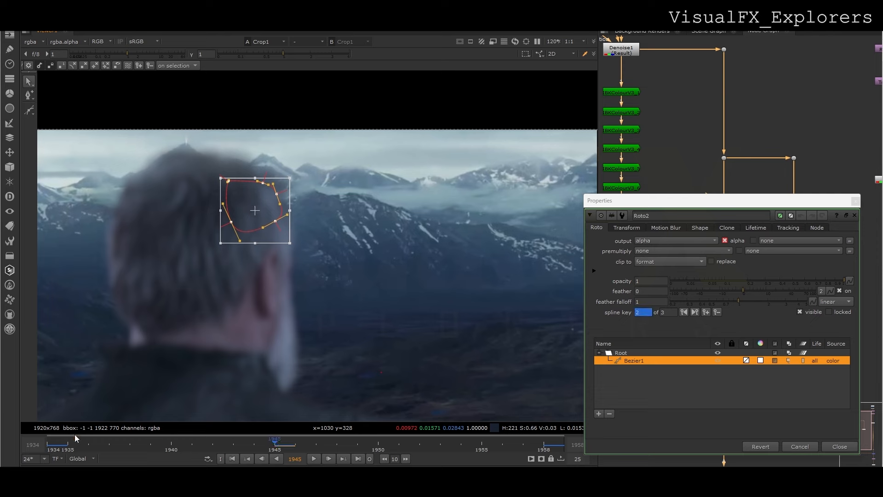
{"action": "left_click", "coordinate": [854, 201]}
- Scrub and play the full frame range to check the composite with the new roto patch
{"action": "scroll", "coordinate": [341, 277], "scroll_direction": "down", "scroll_amount": 4}
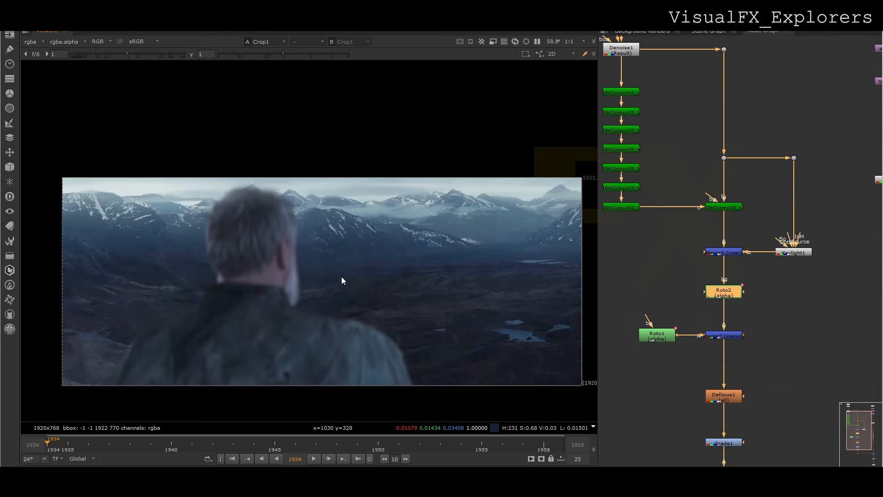
{"action": "middle_click_drag", "start_coordinate": [342, 277], "coordinate": [326, 259]}
{"action": "left_click_drag", "start_coordinate": [173, 448], "coordinate": [547, 437]}
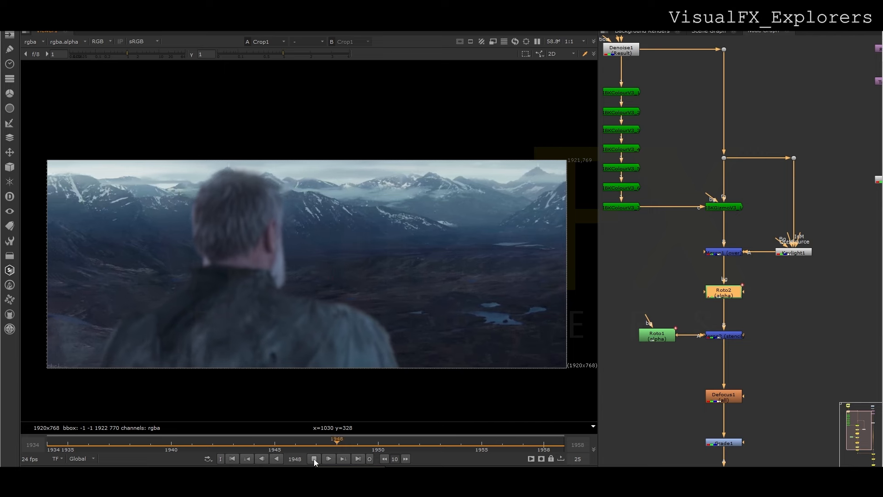
{"action": "left_click", "coordinate": [314, 460]}
- Align the background branch nodes in a straight column and move the node below the final Merge closer to it
{"action": "scroll", "coordinate": [736, 354], "scroll_direction": "down", "scroll_amount": 5}
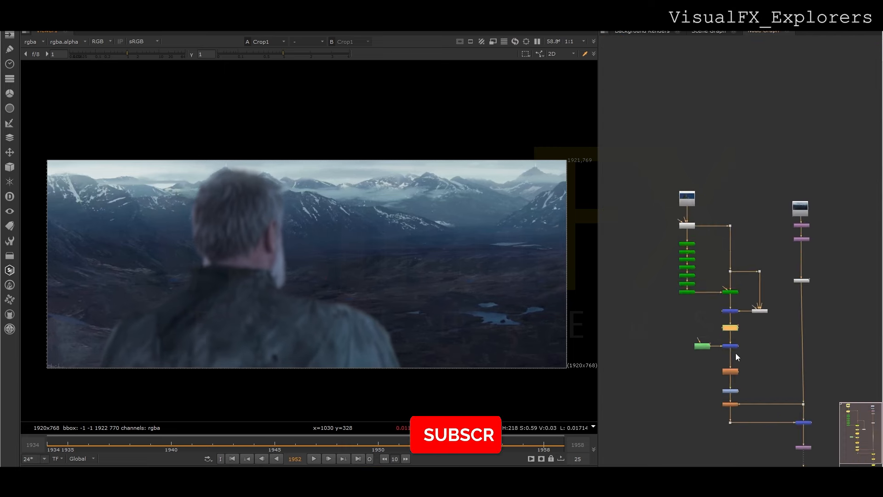
{"action": "scroll", "coordinate": [726, 324], "scroll_direction": "up", "scroll_amount": 3}
{"action": "left_click_drag", "start_coordinate": [741, 106], "coordinate": [771, 182]}
{"action": "left_click_drag", "start_coordinate": [759, 131], "coordinate": [761, 125]}
{"action": "left_click", "coordinate": [759, 131]}
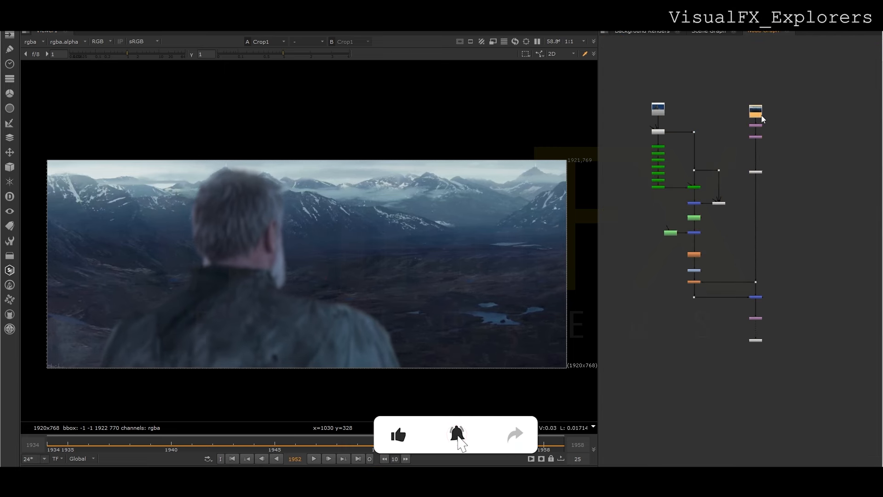
{"action": "left_click_drag", "start_coordinate": [757, 319], "coordinate": [759, 316]}
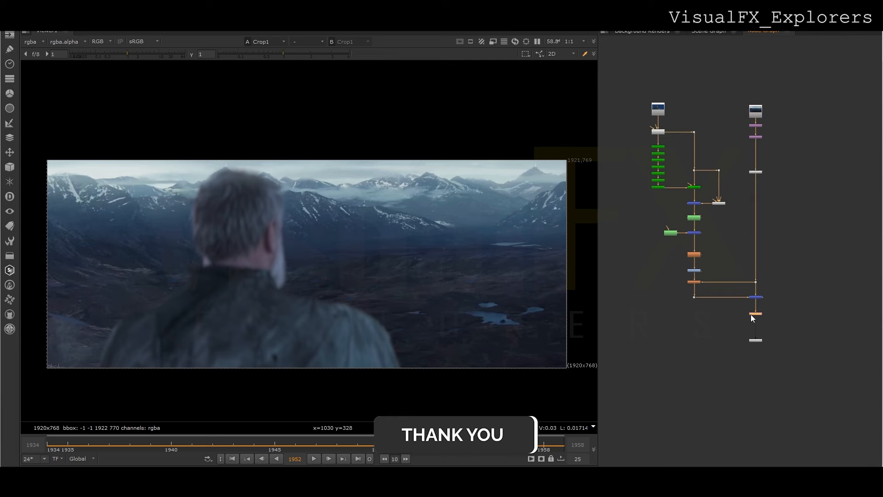
- Add a ContactSheet node in the empty area below the actor branch
{"action": "left_click", "coordinate": [696, 332]}
{"action": "key", "text": "Tab"}
{"action": "type", "text": "cont"}
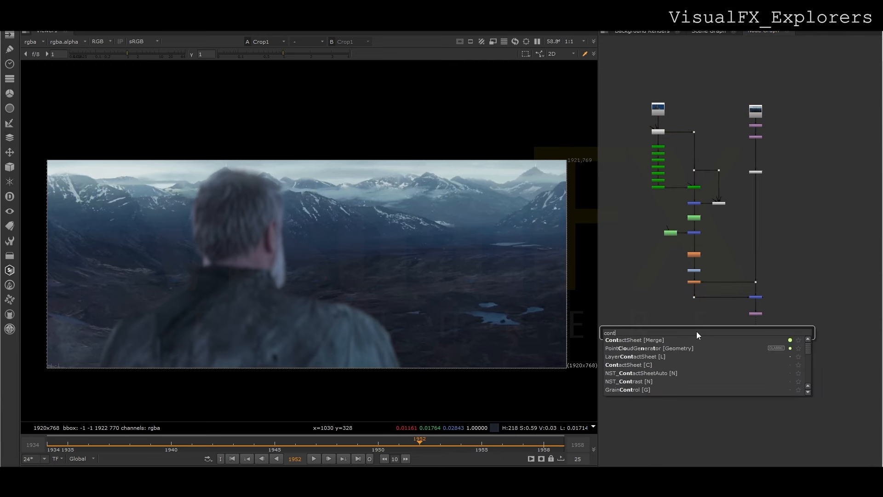
{"action": "key", "text": "Return"}
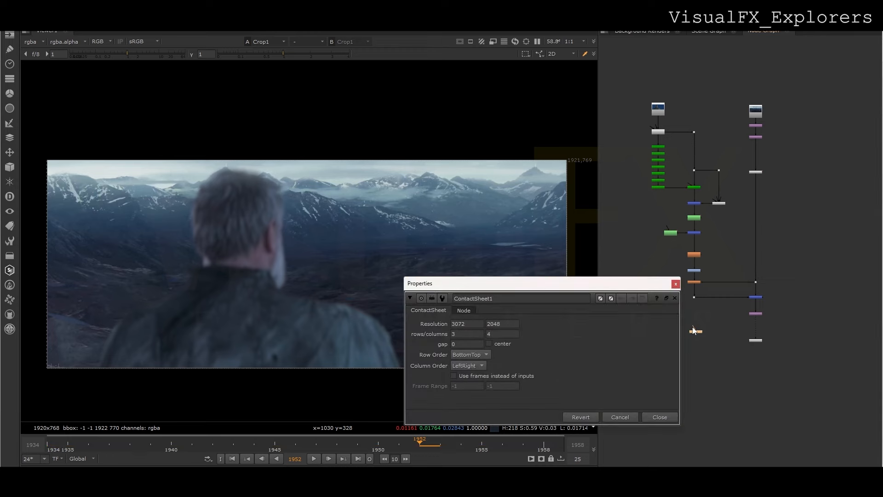
{"action": "scroll", "coordinate": [695, 330], "scroll_direction": "up", "scroll_amount": 3}
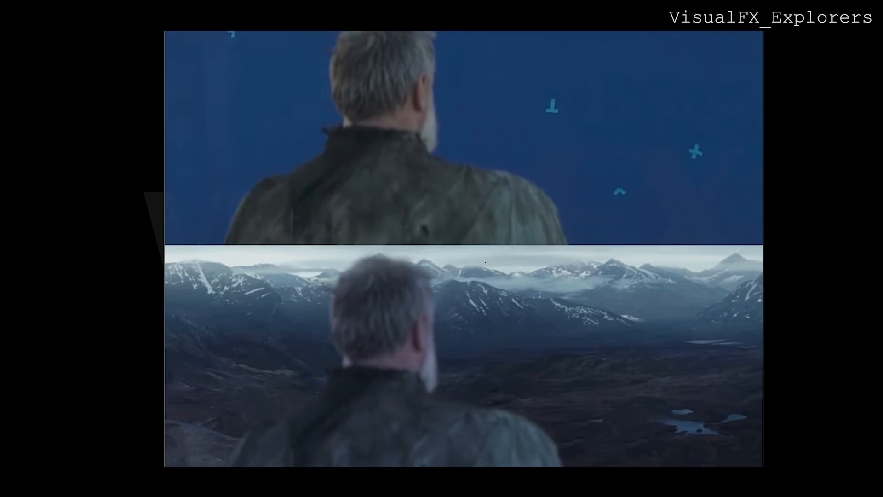